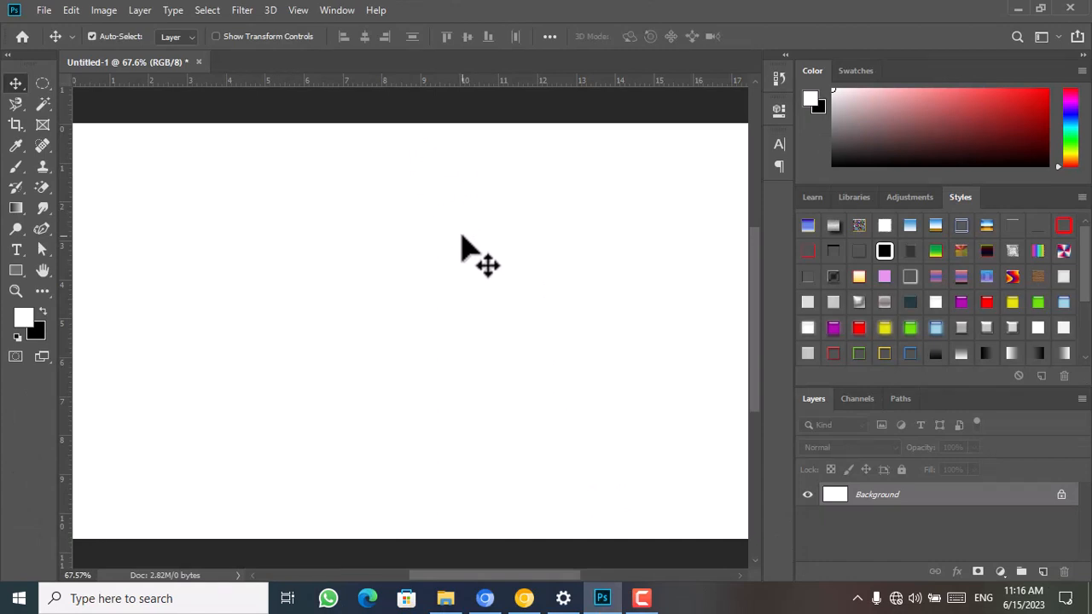
click(13, 273)
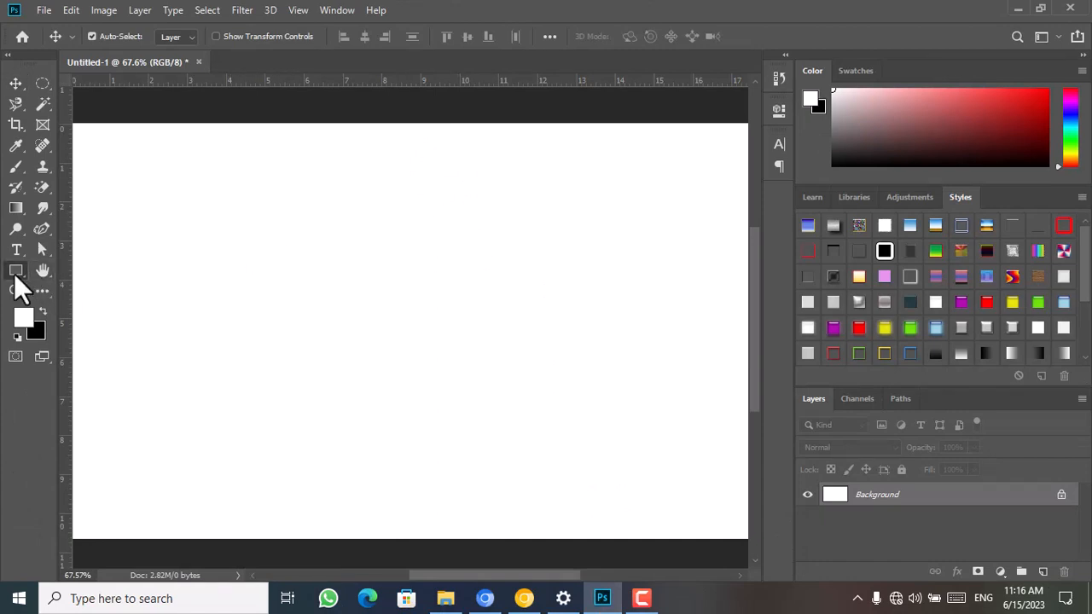
right_click(13, 273)
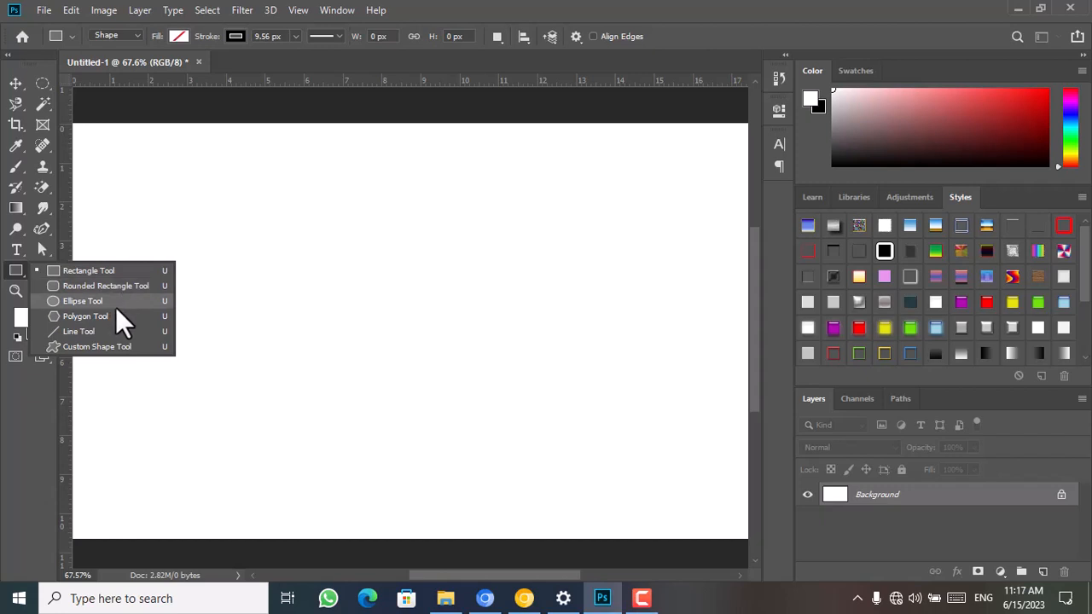
click(18, 85)
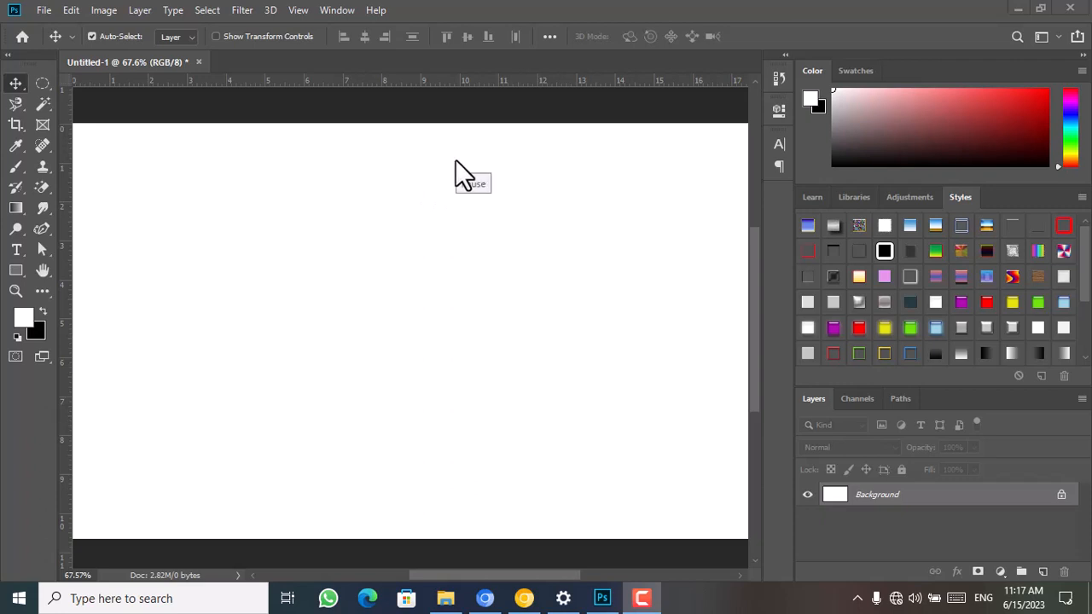
Draw a rectangle about 363 × 272 px in the upper-left area of the canvas with the Rectangle tool
click(14, 271)
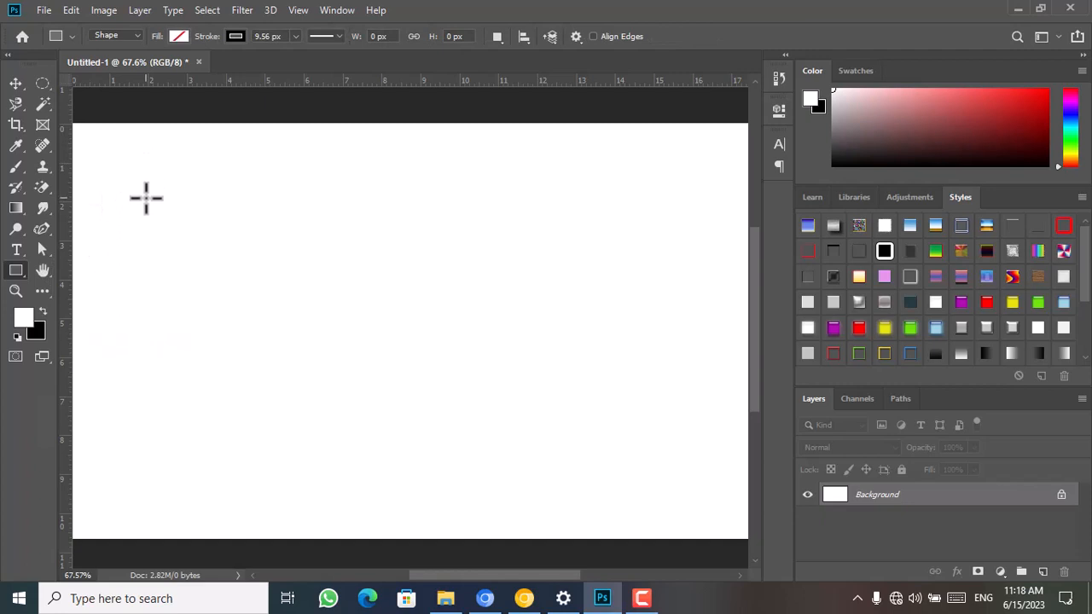
mouse_move(146, 198)
mouse_down()
mouse_move(452, 343)
mouse_move(709, 345)
mouse_move(674, 328)
mouse_move(383, 338)
mouse_move(383, 522)
mouse_move(610, 446)
mouse_move(737, 529)
mouse_move(512, 338)
mouse_move(231, 391)
mouse_move(243, 407)
mouse_move(717, 420)
mouse_move(658, 298)
mouse_move(722, 254)
mouse_move(770, 527)
mouse_move(432, 402)
mouse_move(288, 461)
mouse_move(307, 379)
mouse_move(301, 410)
mouse_move(480, 366)
mouse_move(563, 402)
mouse_move(517, 322)
mouse_move(534, 312)
mouse_move(563, 351)
mouse_move(566, 336)
mouse_move(285, 345)
mouse_up()
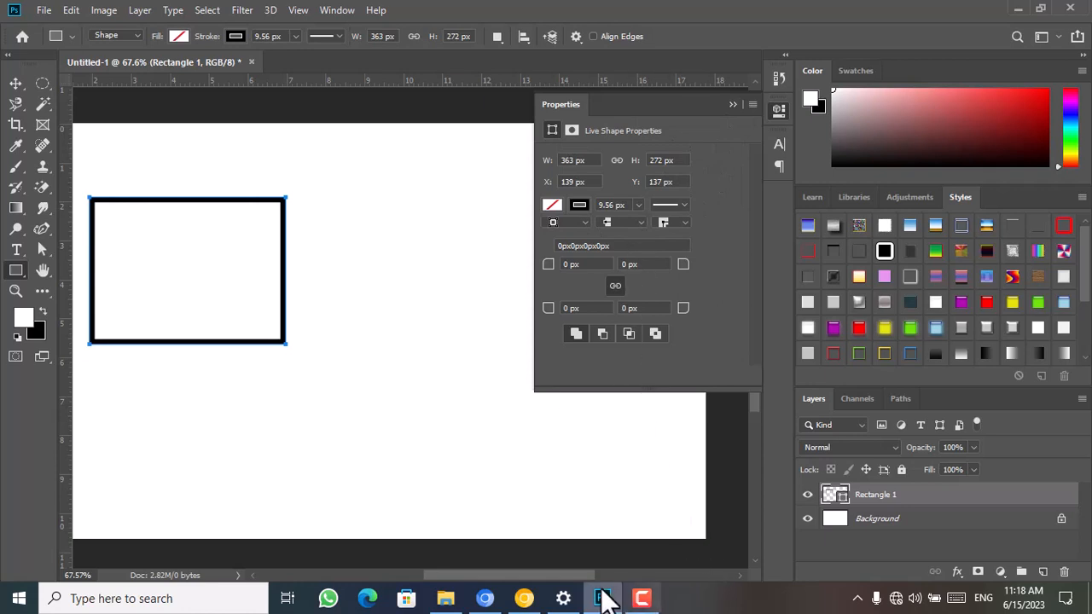
drag(576, 570, 561, 572)
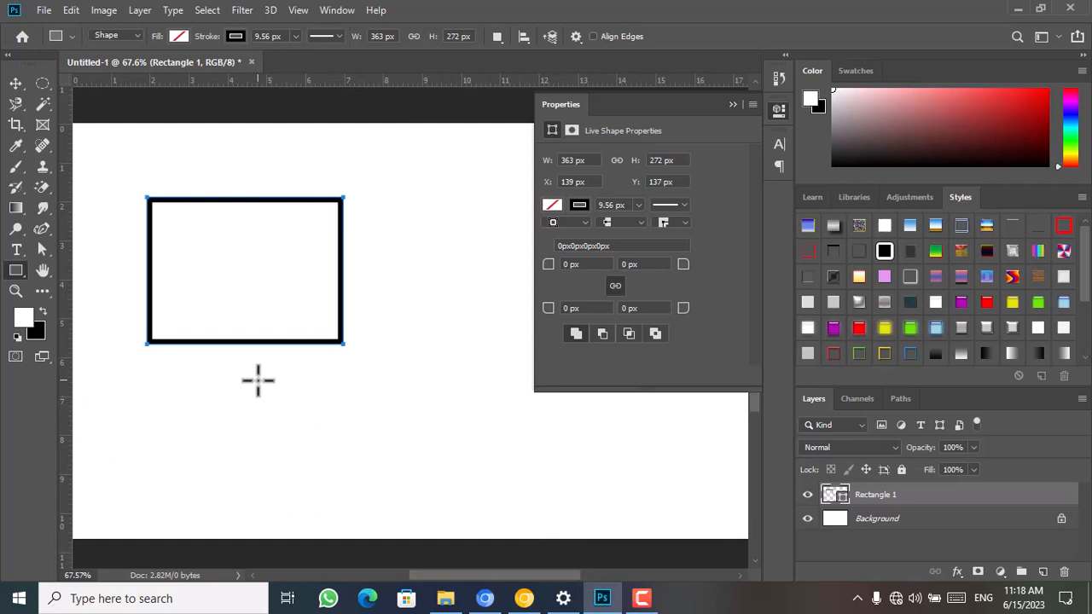
Draw a square of about 186 px below the rectangle on the same shape layer, undoing the first try
drag(256, 381, 419, 512)
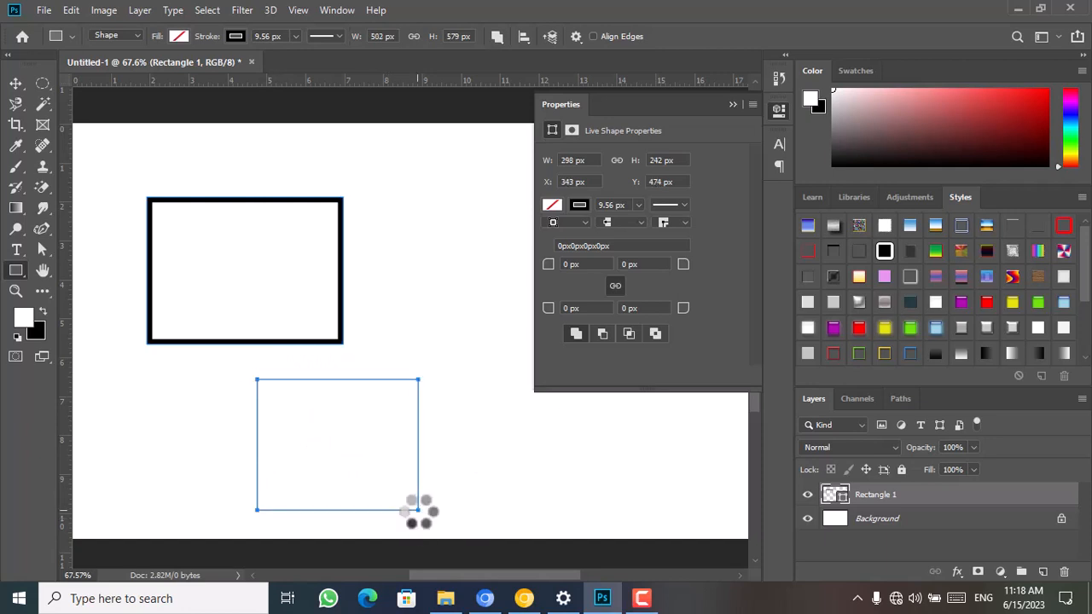
key(ctrl+z)
drag(308, 412, 445, 514)
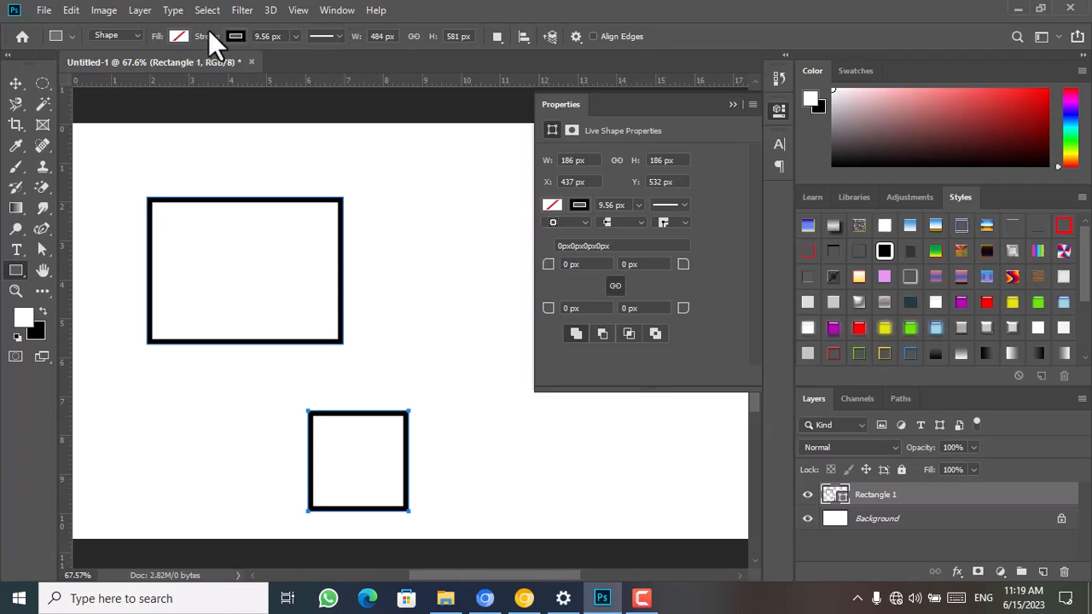
Try a gradient and no fill on the two shapes, and settle on a solid blue fill
click(185, 39)
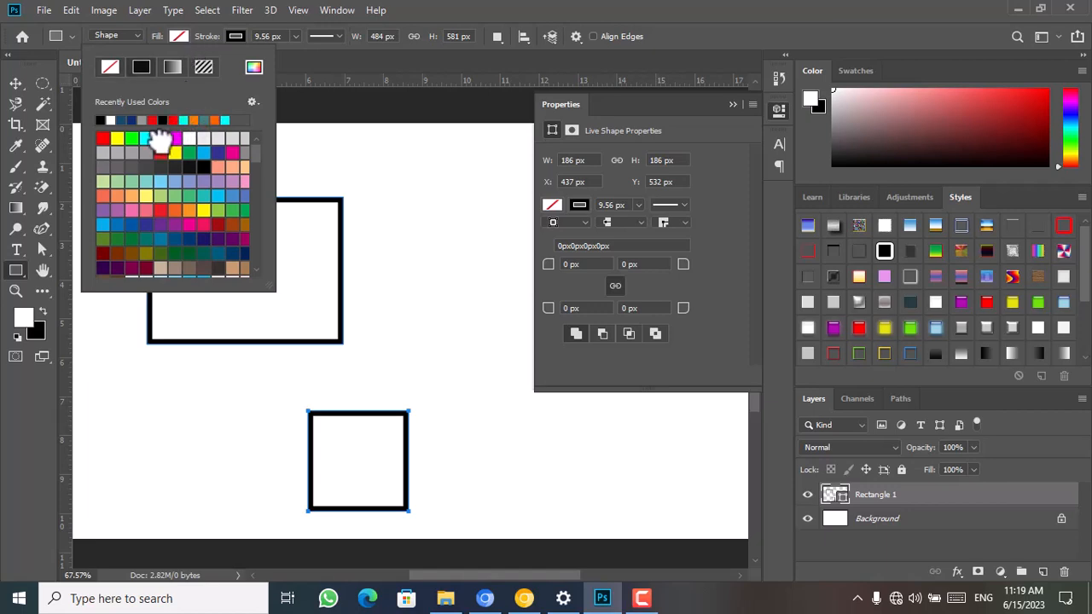
click(161, 138)
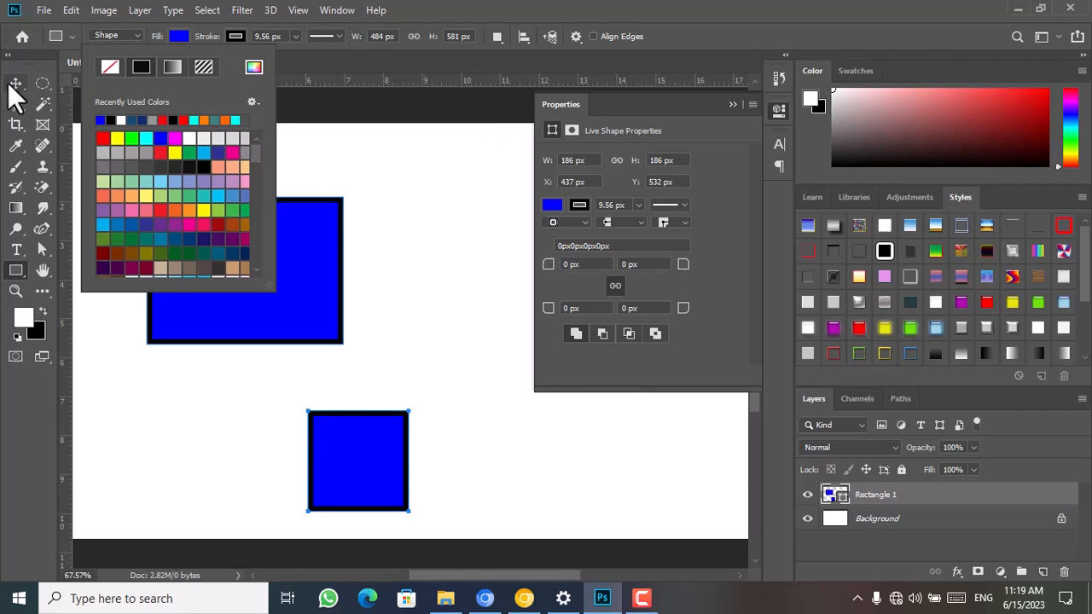
click(173, 67)
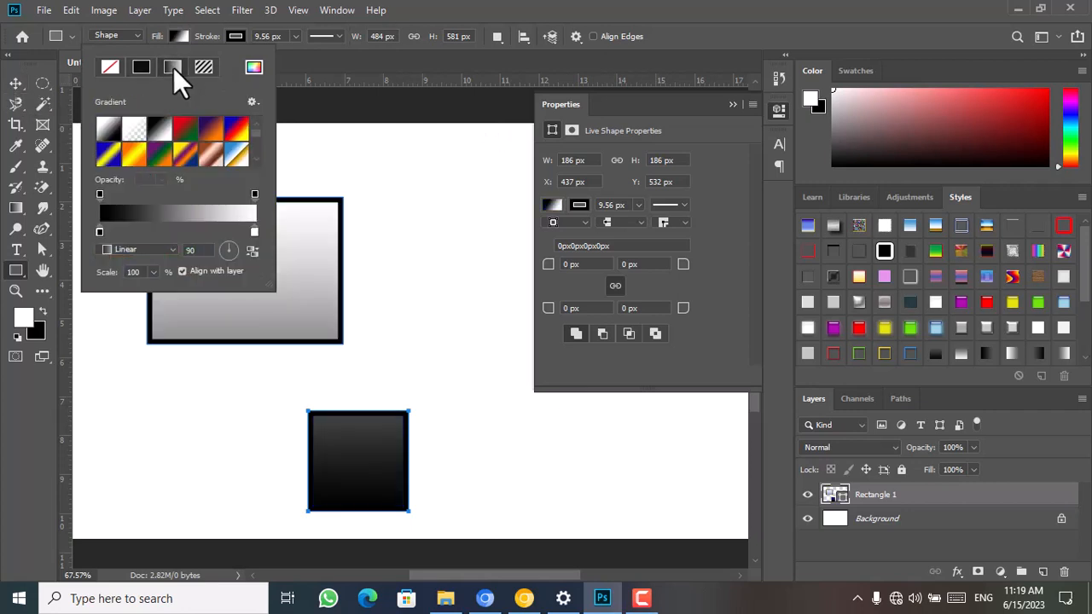
click(111, 67)
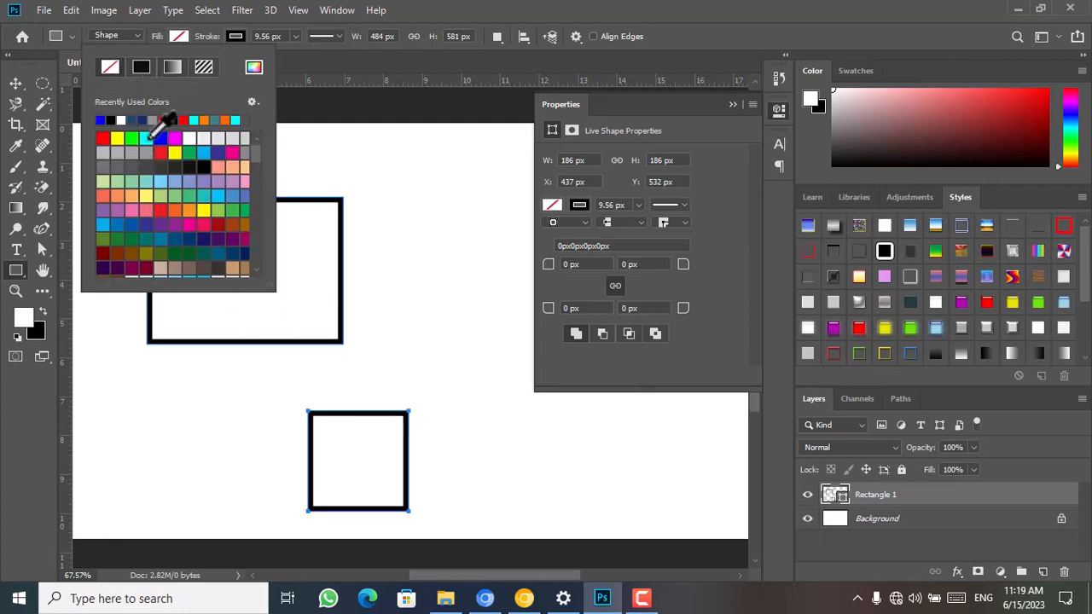
click(161, 138)
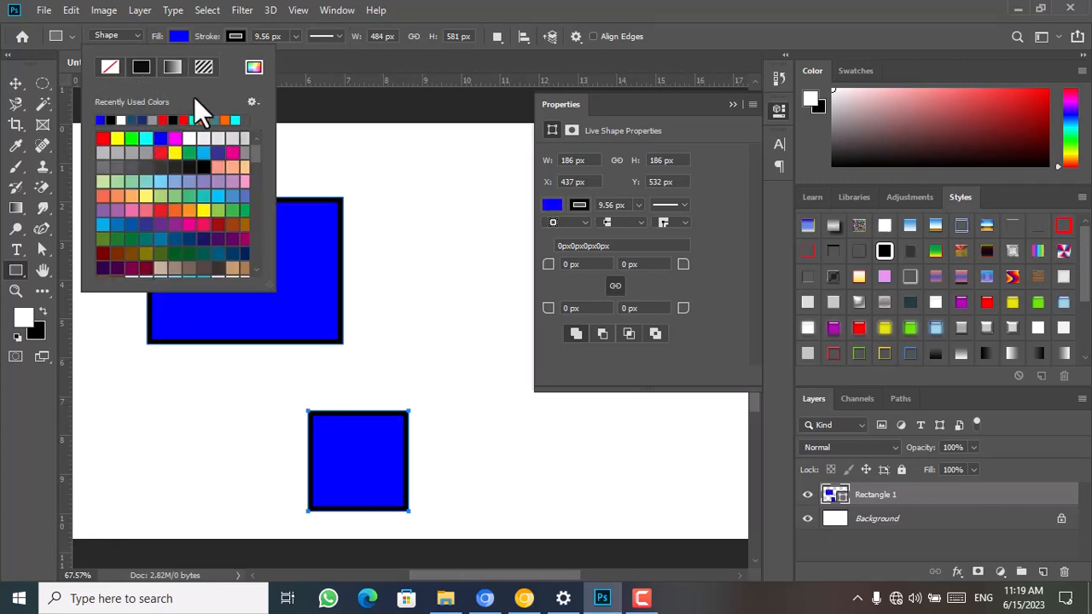
Remove the black outline from both blue shapes and set the stroke width to 0 px
click(218, 43)
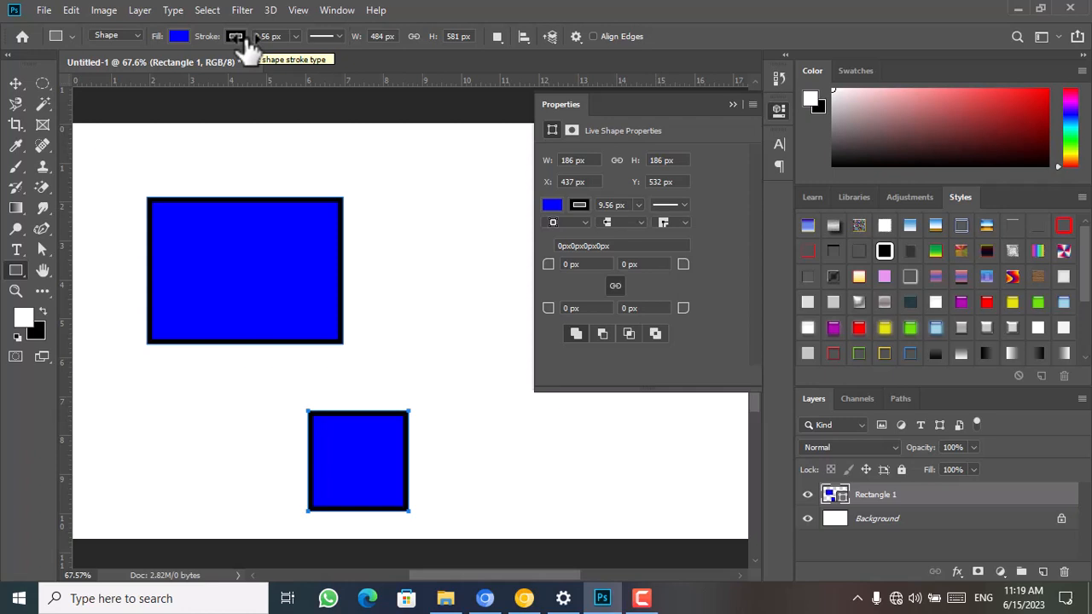
click(237, 36)
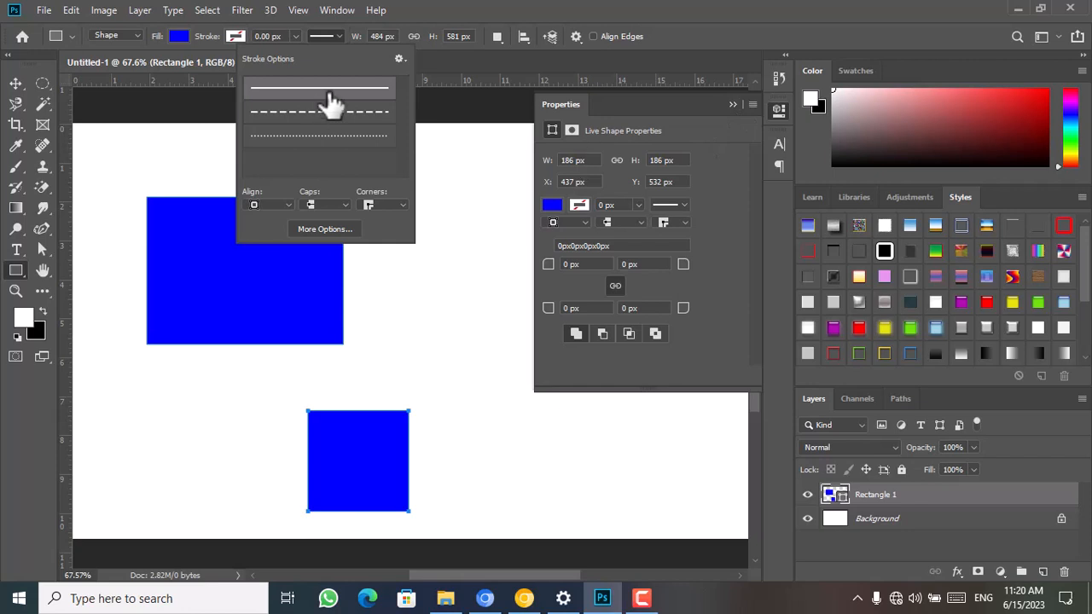
click(444, 94)
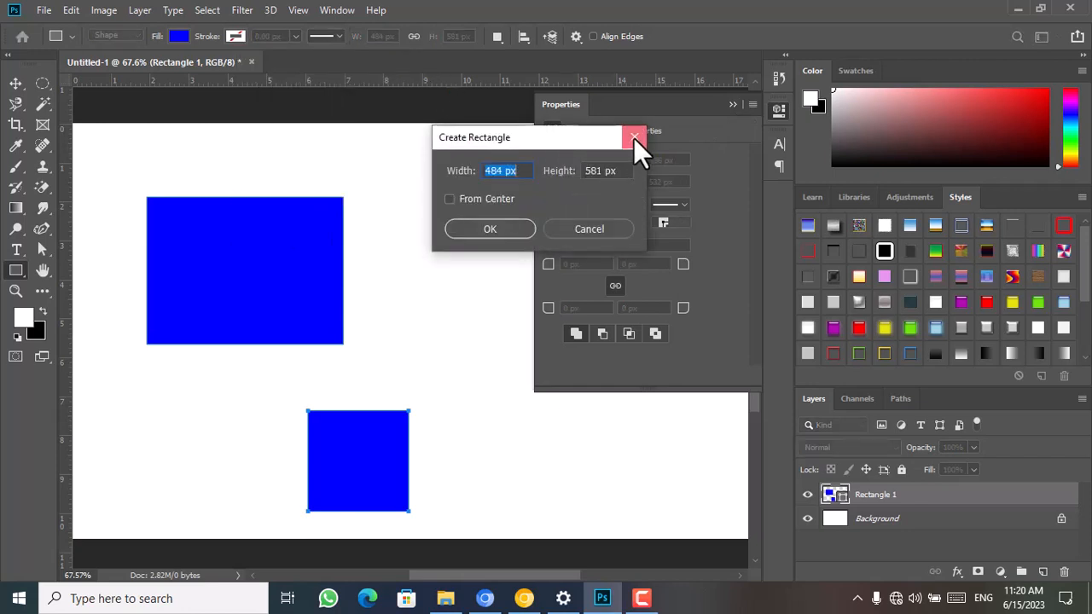
click(621, 229)
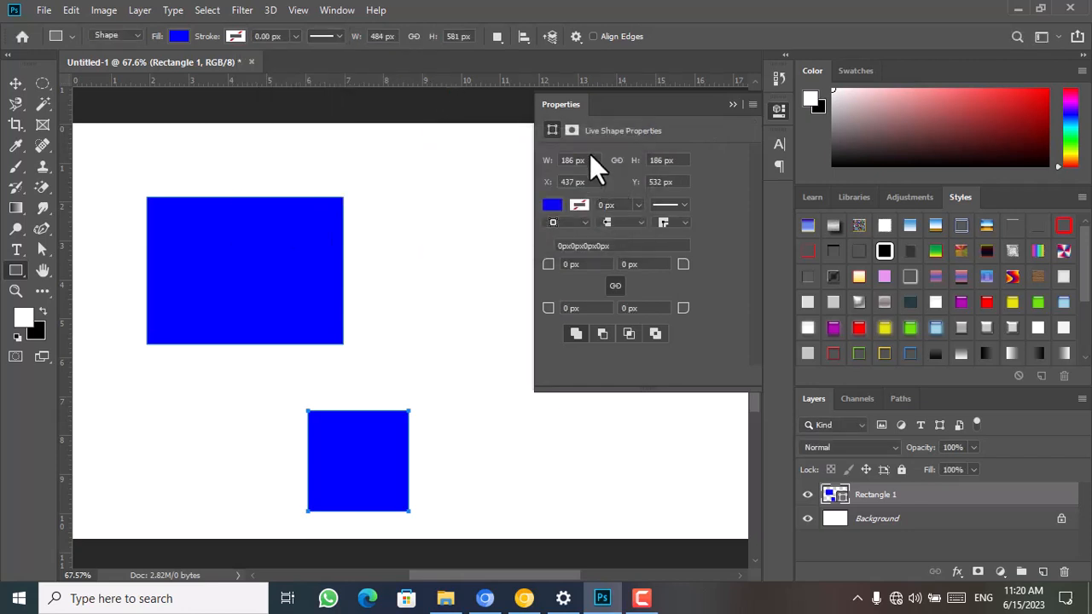
Hide the shape properties and bring them back into view
click(342, 10)
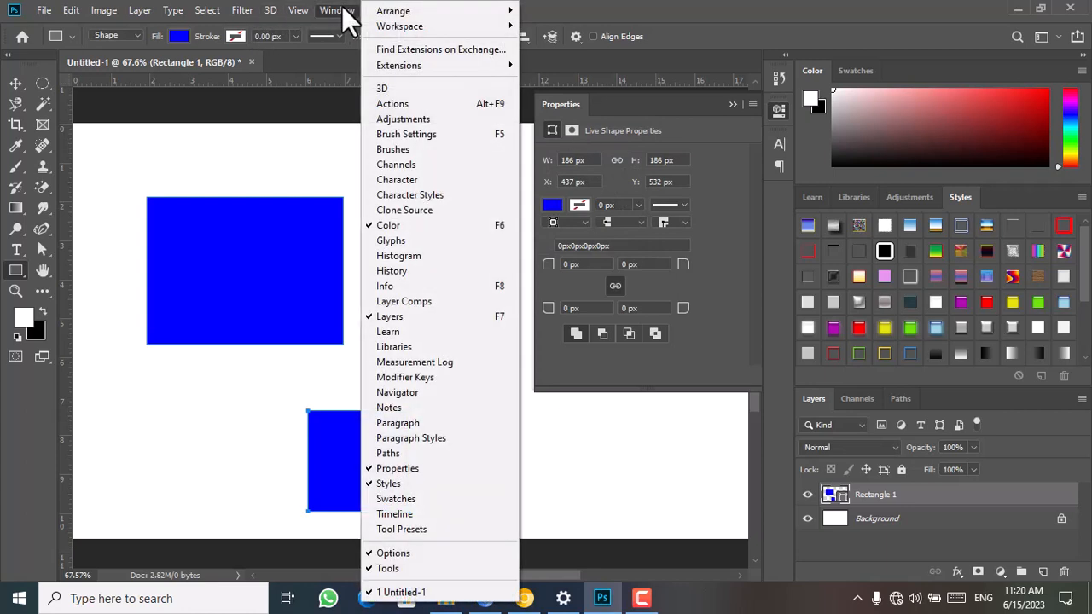
click(380, 468)
click(378, 464)
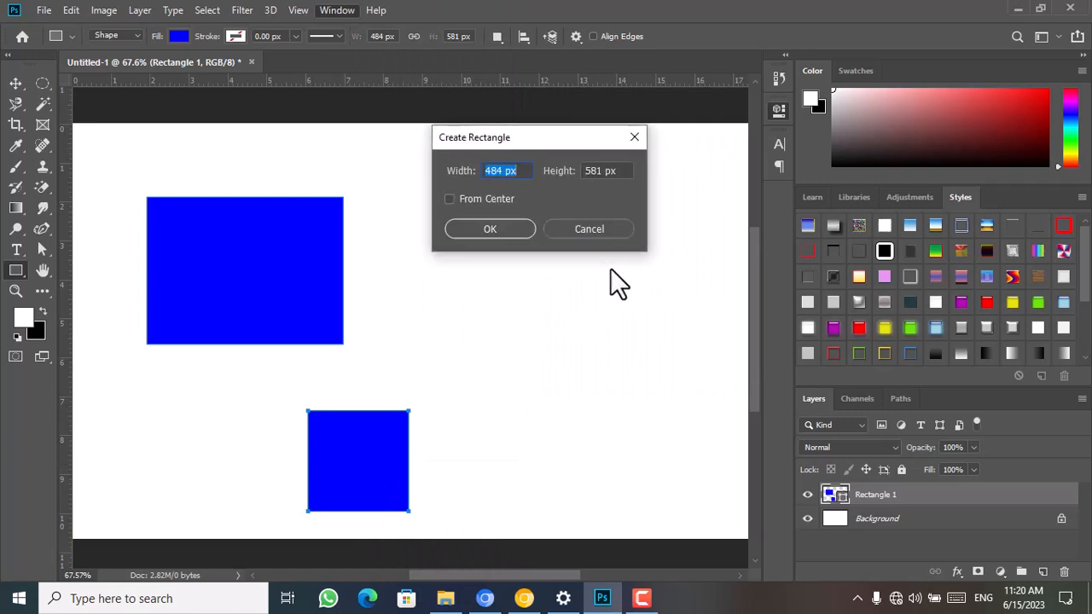
click(634, 137)
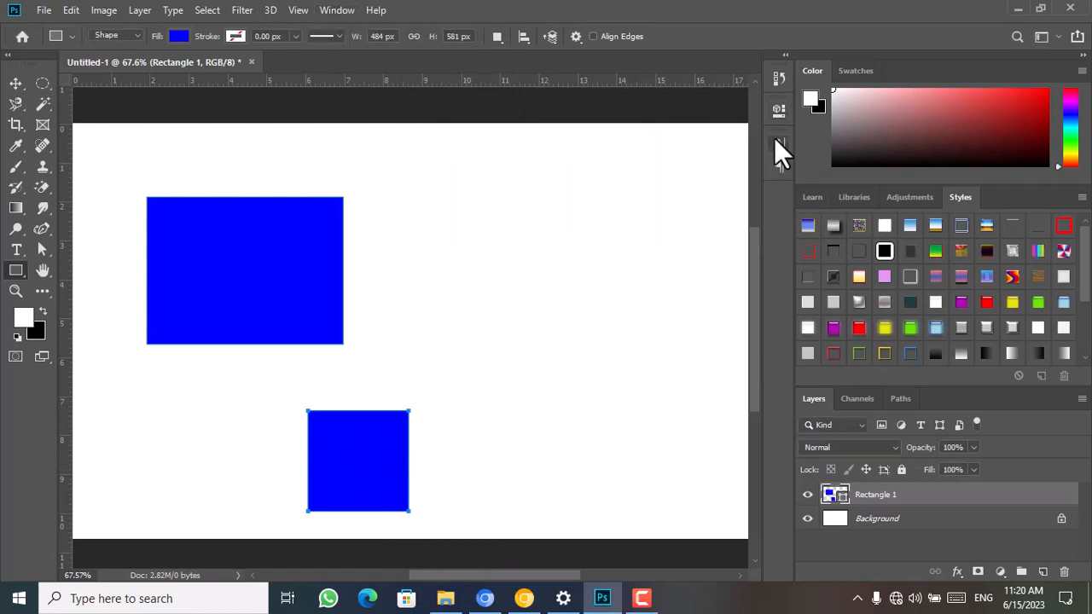
click(780, 113)
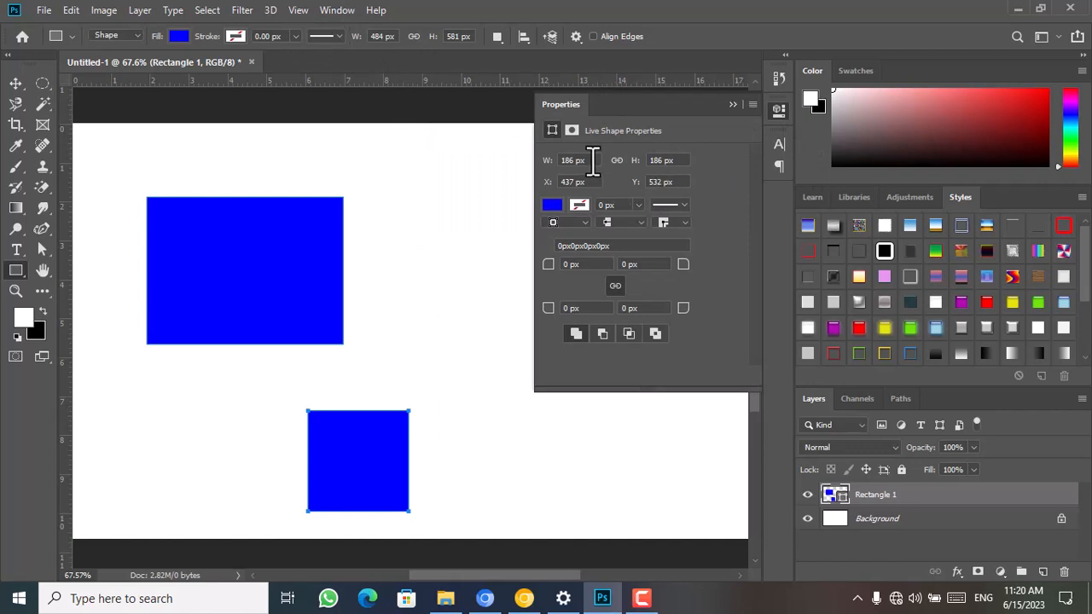
Resize the small lower square to a width of 200 px and a height of 400 px
drag(592, 160, 546, 165)
text(200)
key(Return)
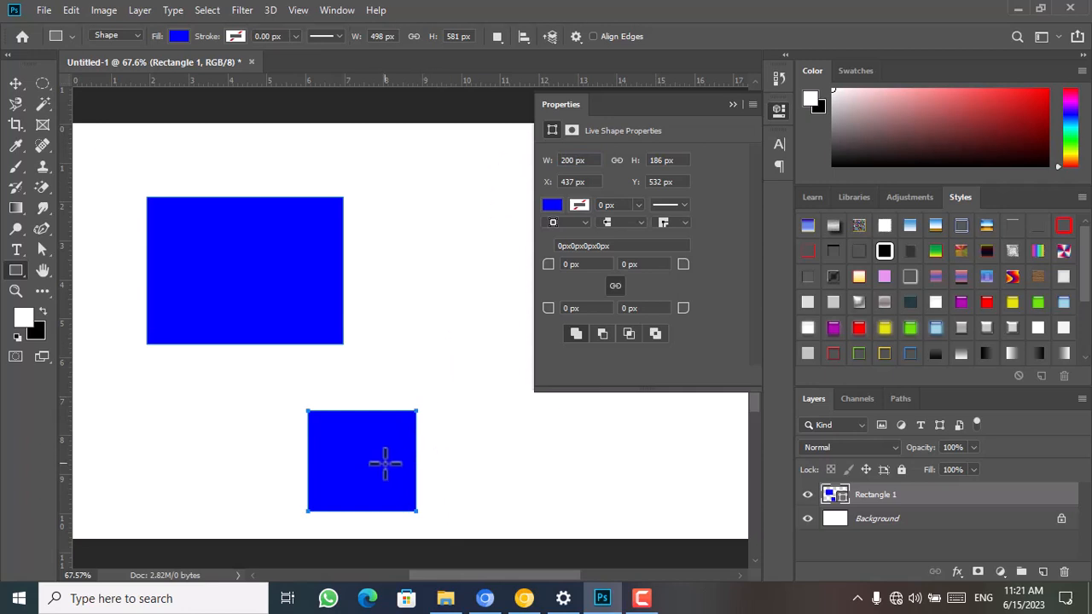
click(672, 159)
text(400)
key(Return)
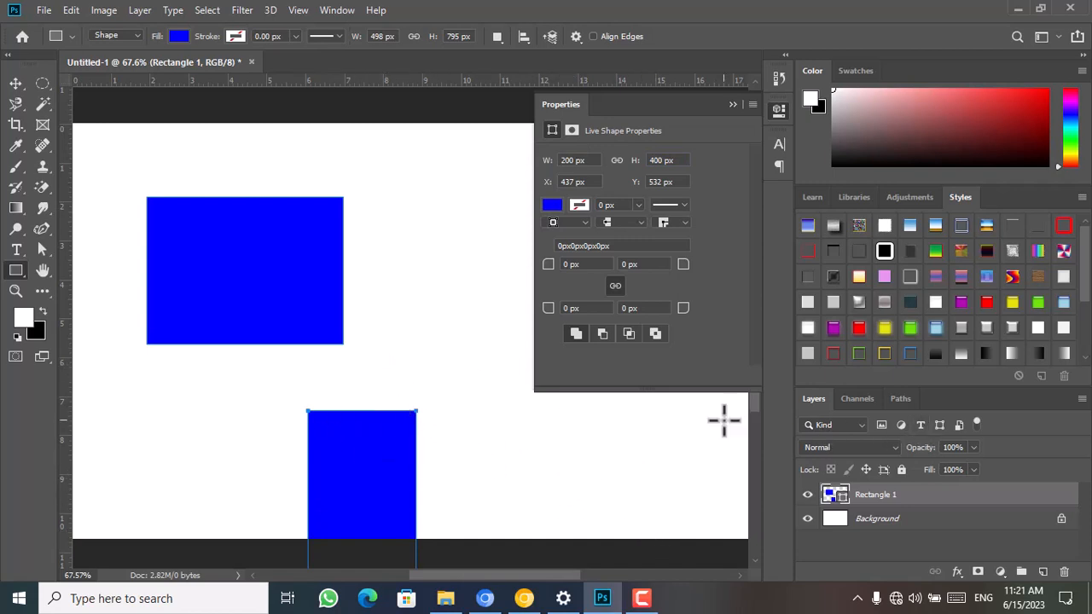
Move the two blue shapes up on the canvas and delete their shape layer
click(15, 84)
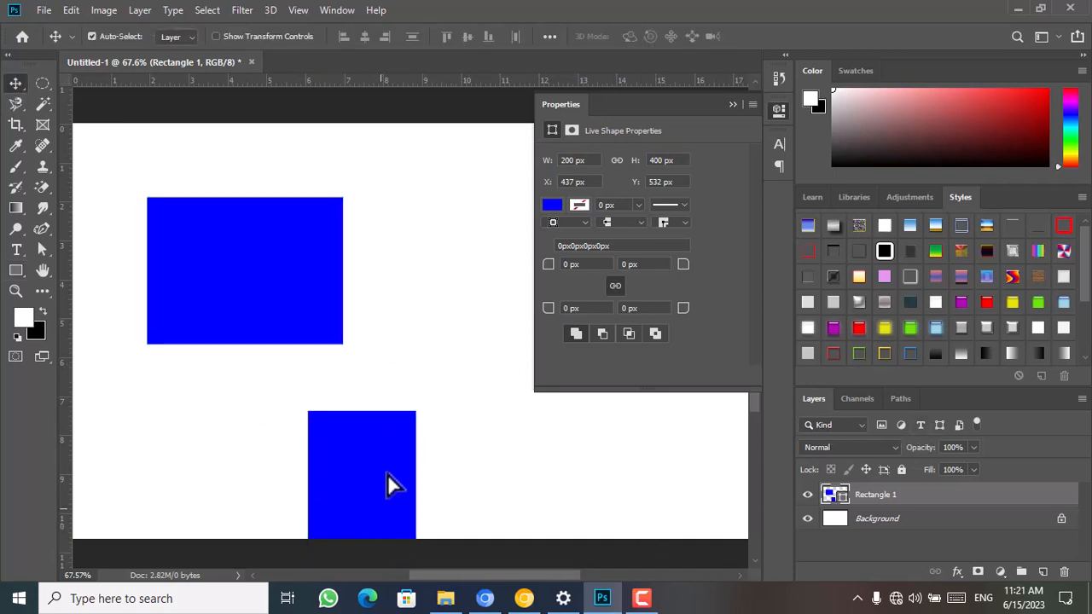
drag(388, 483, 385, 421)
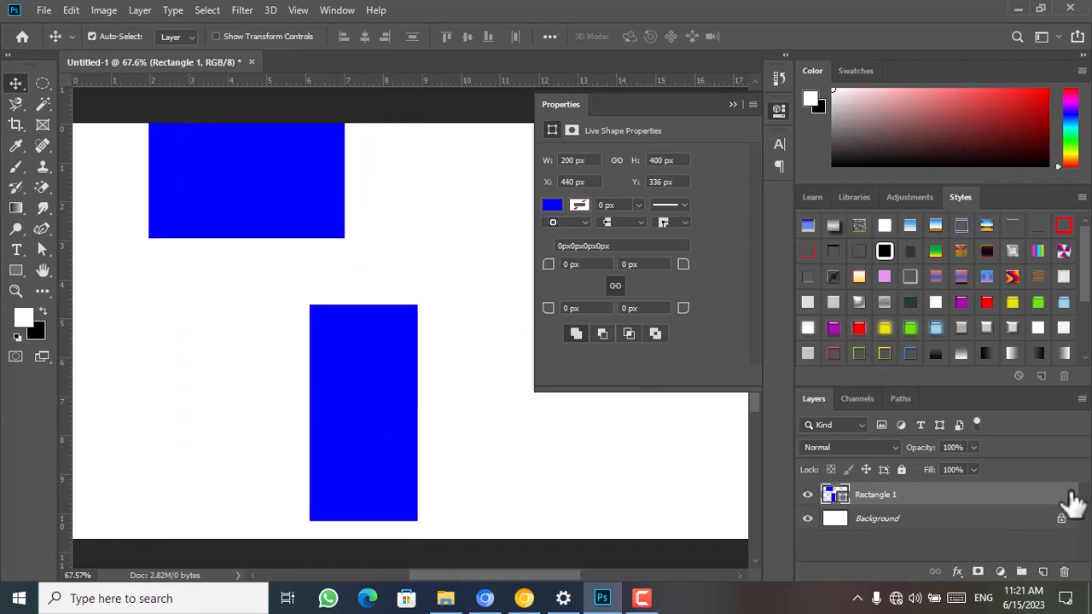
drag(1071, 500, 1065, 572)
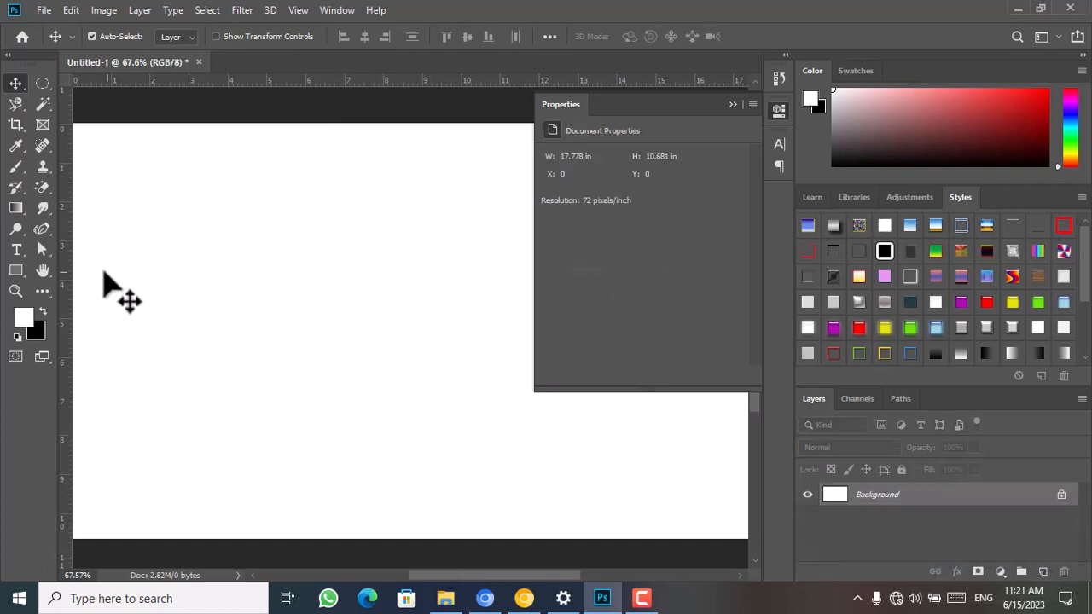
Draw a square of about 322 px on the blank canvas, with no stroke and a solid blue fill
click(16, 270)
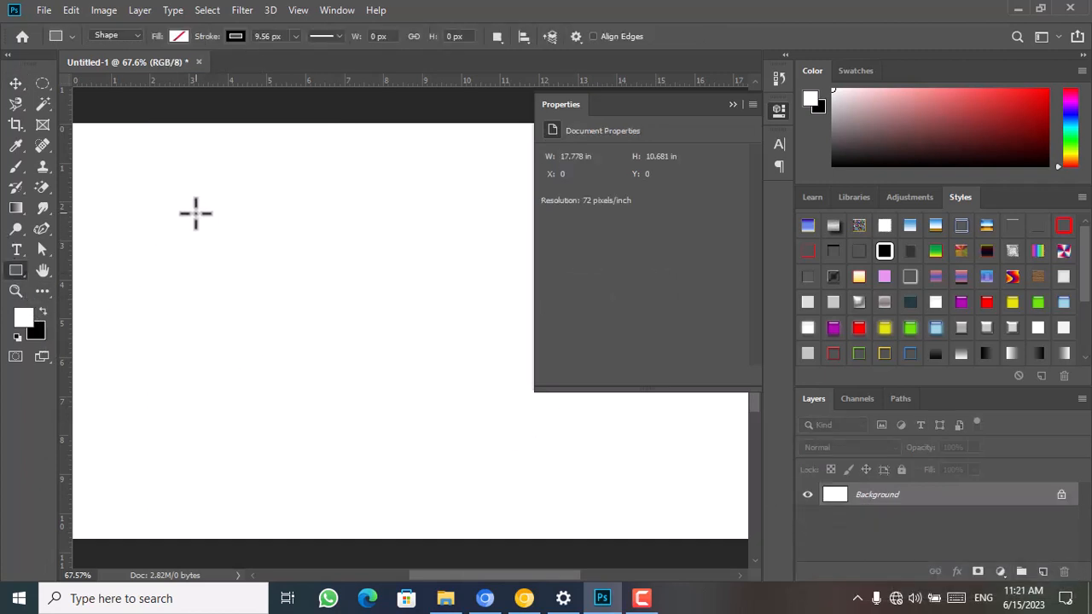
drag(193, 211, 398, 384)
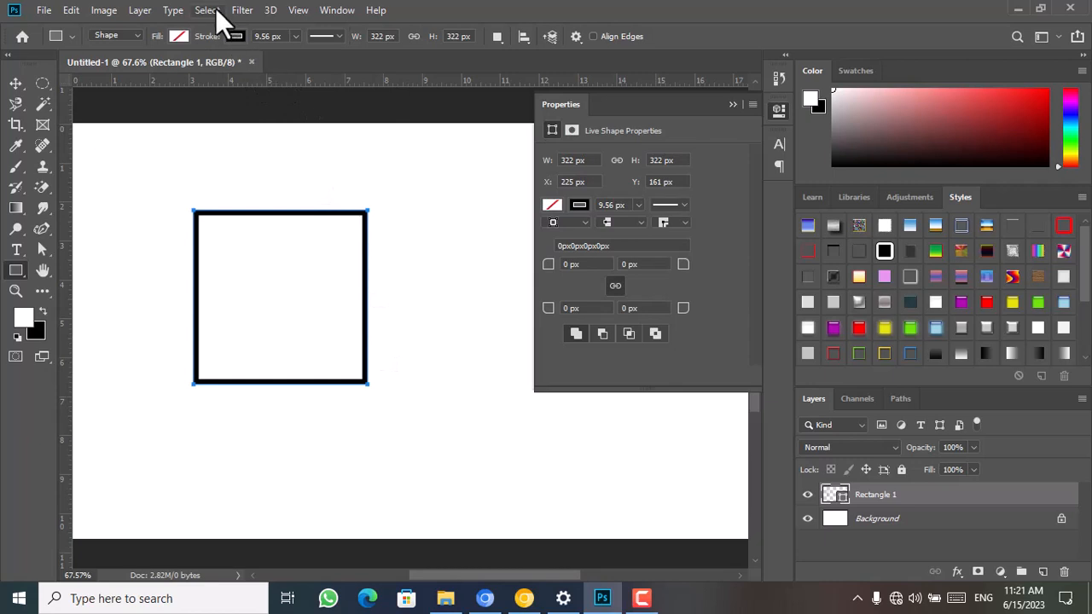
click(235, 37)
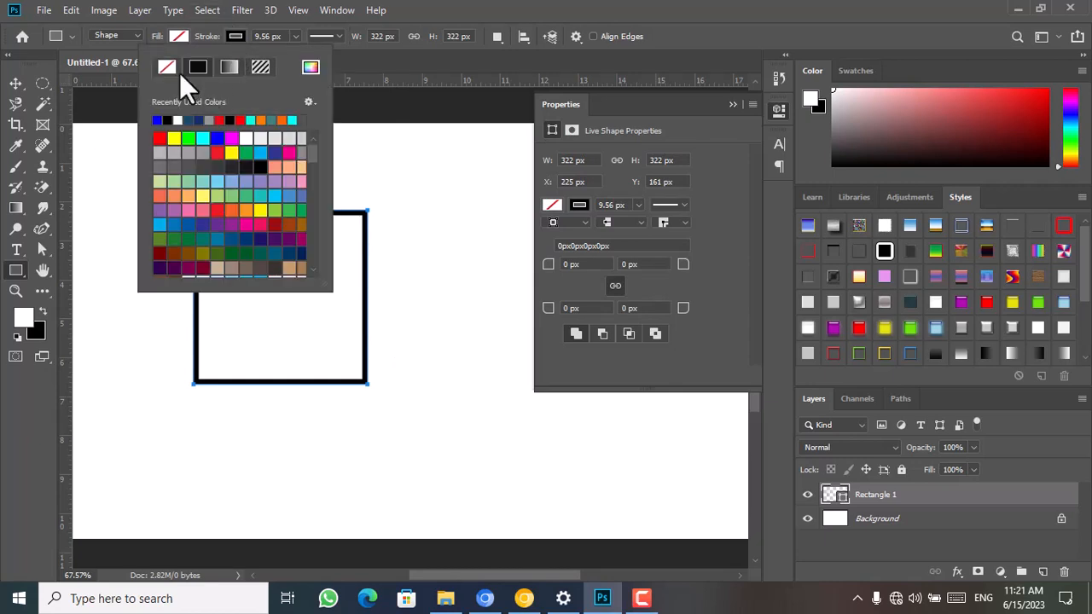
click(183, 37)
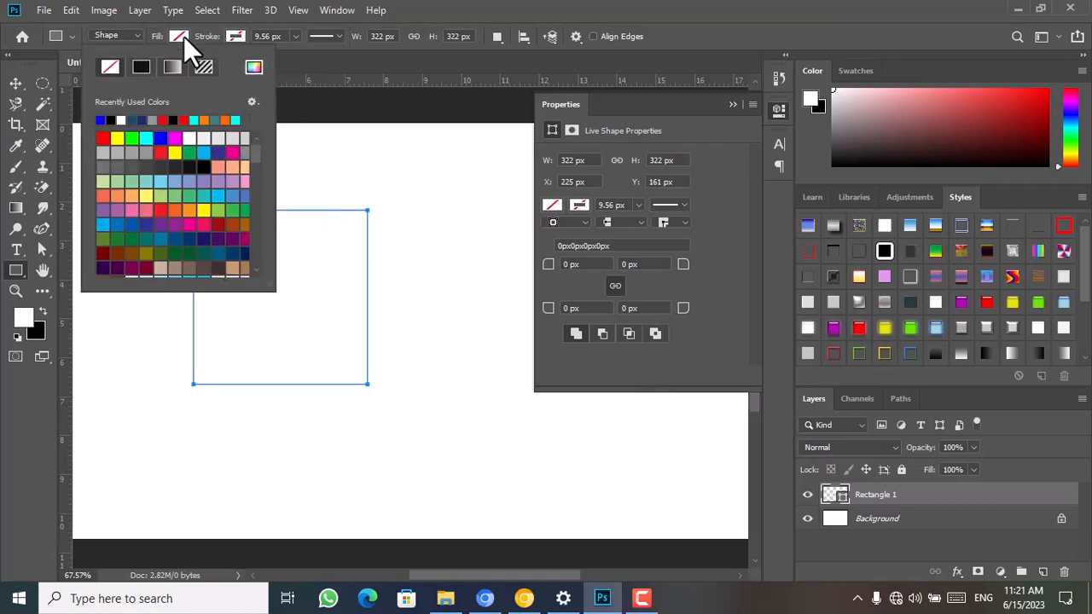
click(157, 138)
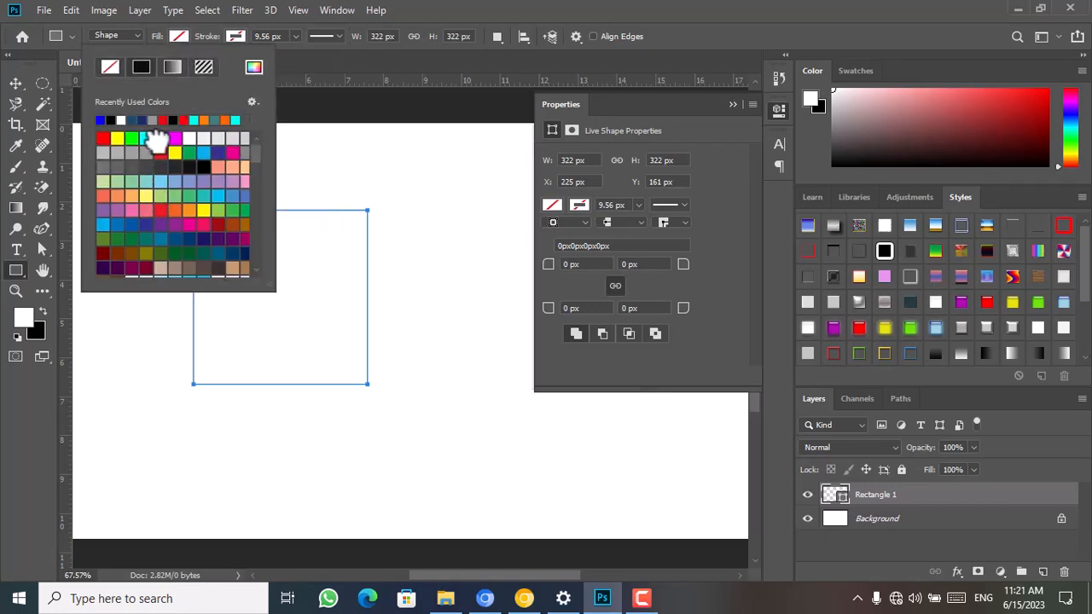
click(160, 138)
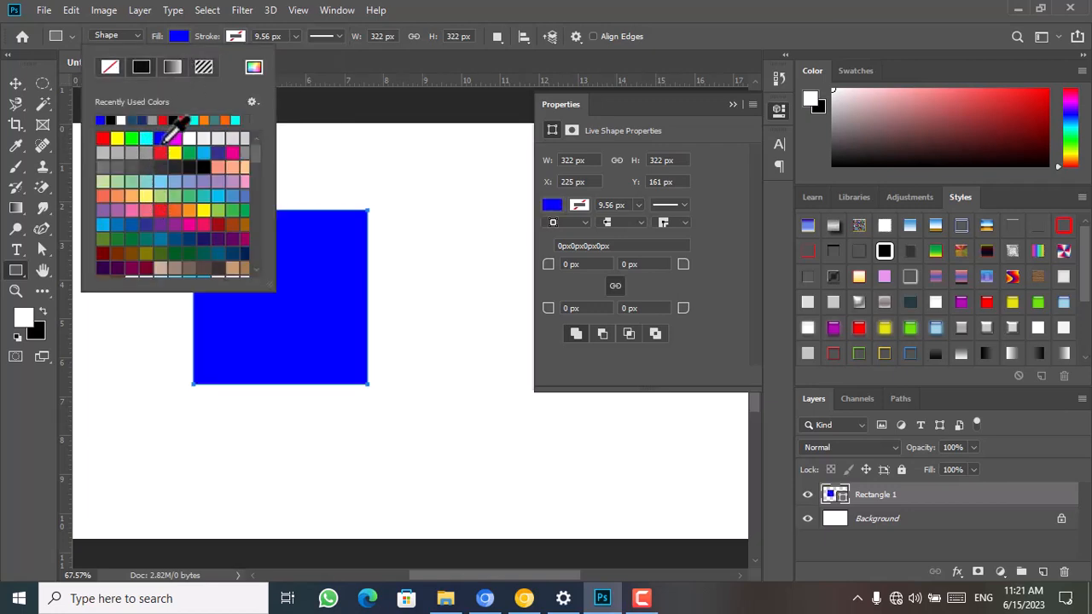
Set the blue square's height to 400 px with the Move tool active
click(15, 84)
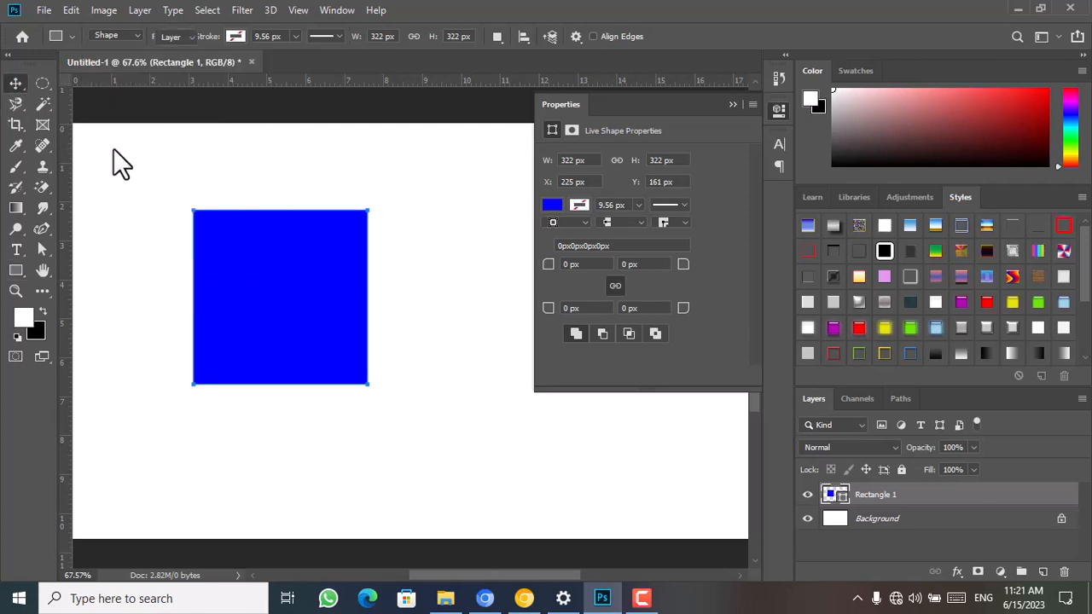
click(663, 160)
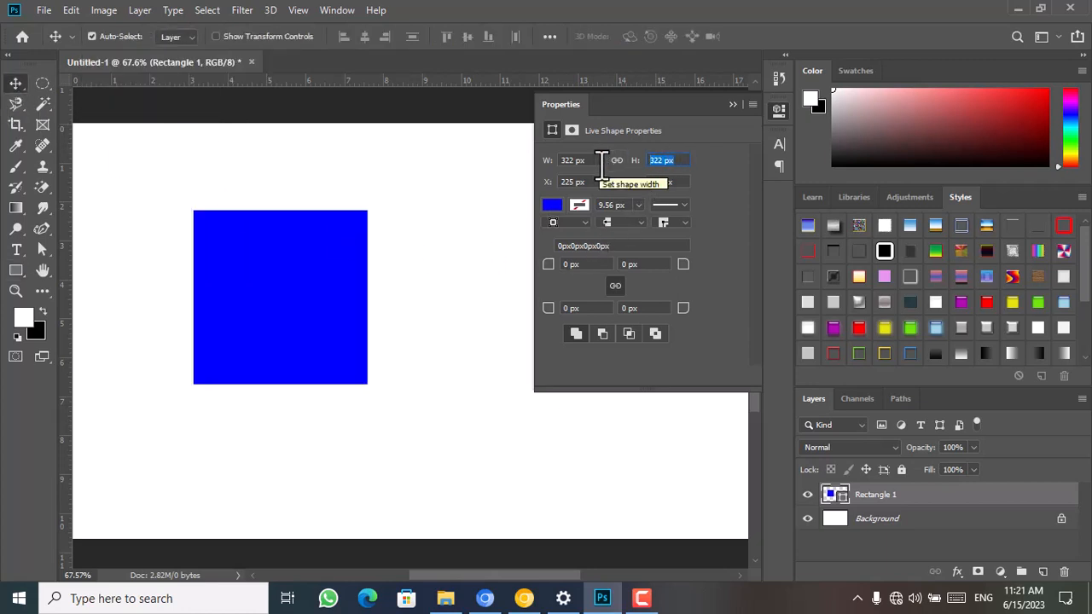
text(400)
key(Return)
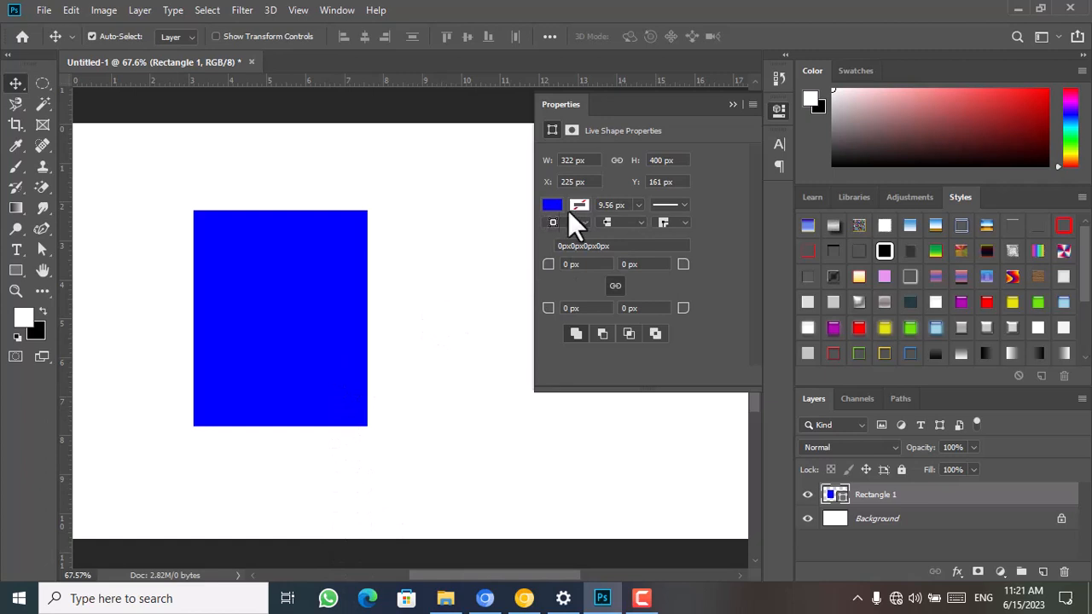
Look through the blue rectangle's stroke width slider and stroke line-style options, leaving the shape deselected
click(640, 206)
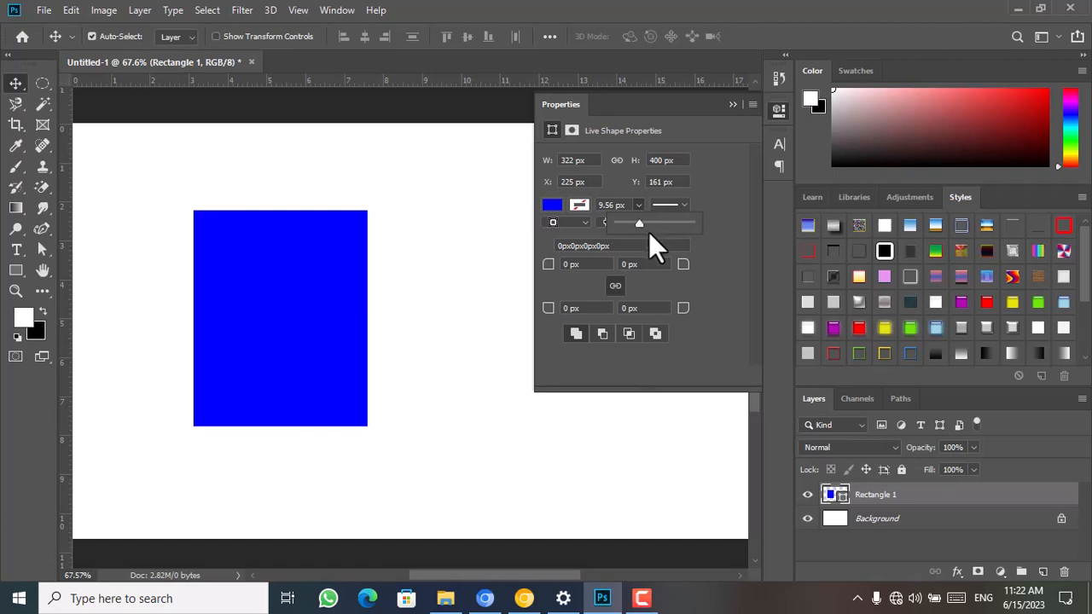
click(684, 208)
click(684, 206)
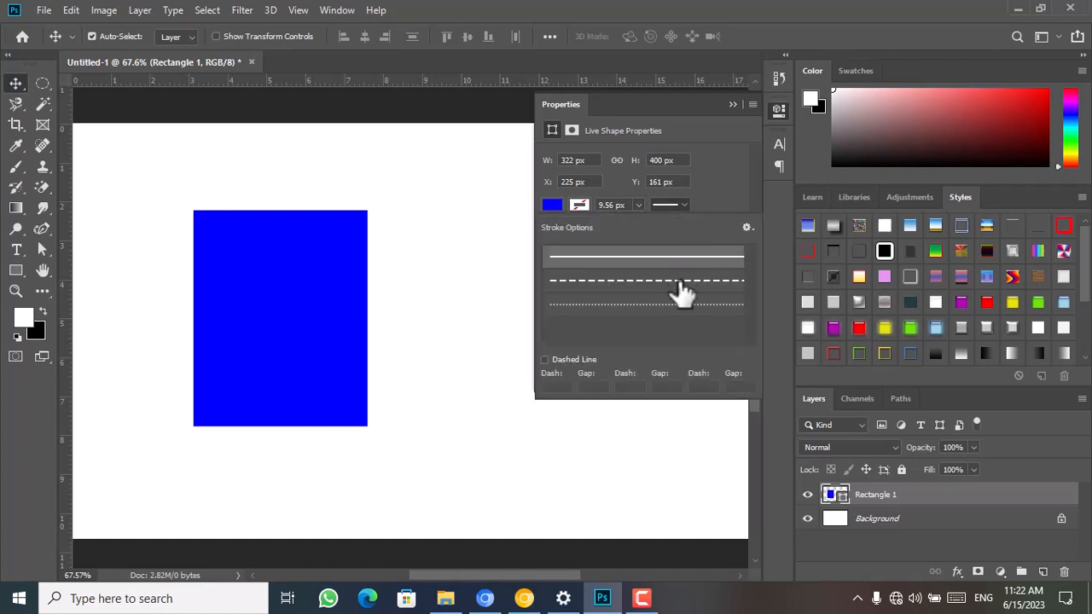
click(507, 232)
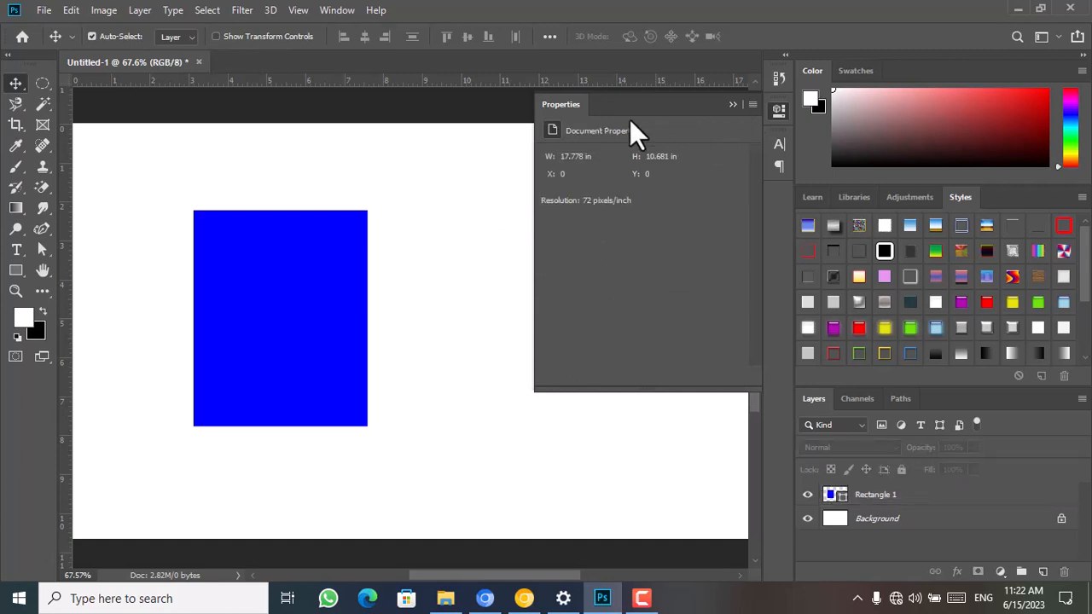
Undo the blue rectangle's latest edits and draw a square of about 396 px with no fill and a 9.56 px black stroke
key(u)
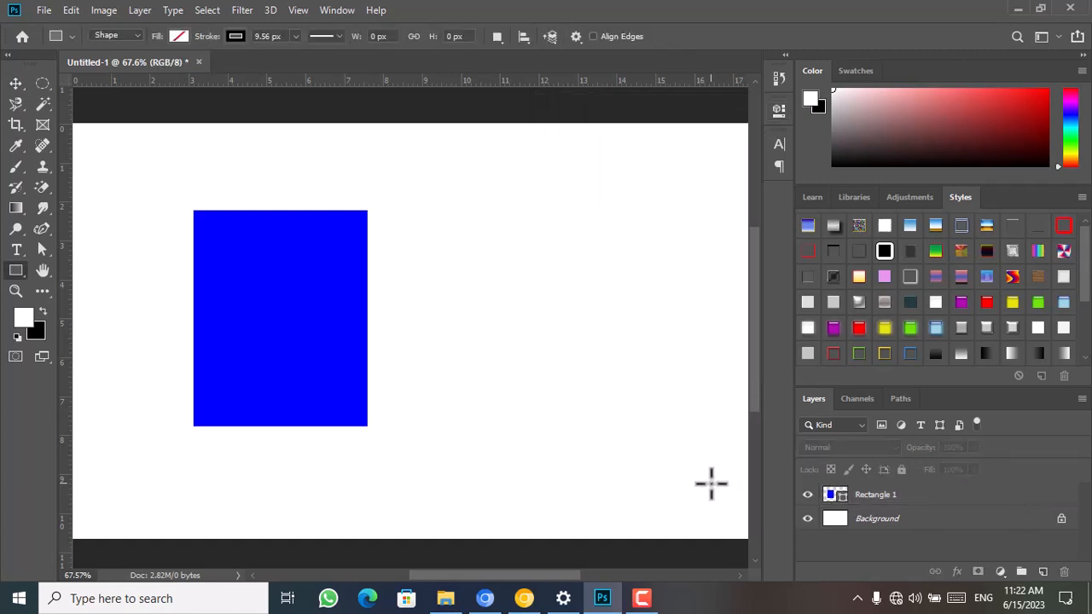
key(ctrl+z)
key(ctrl+z)
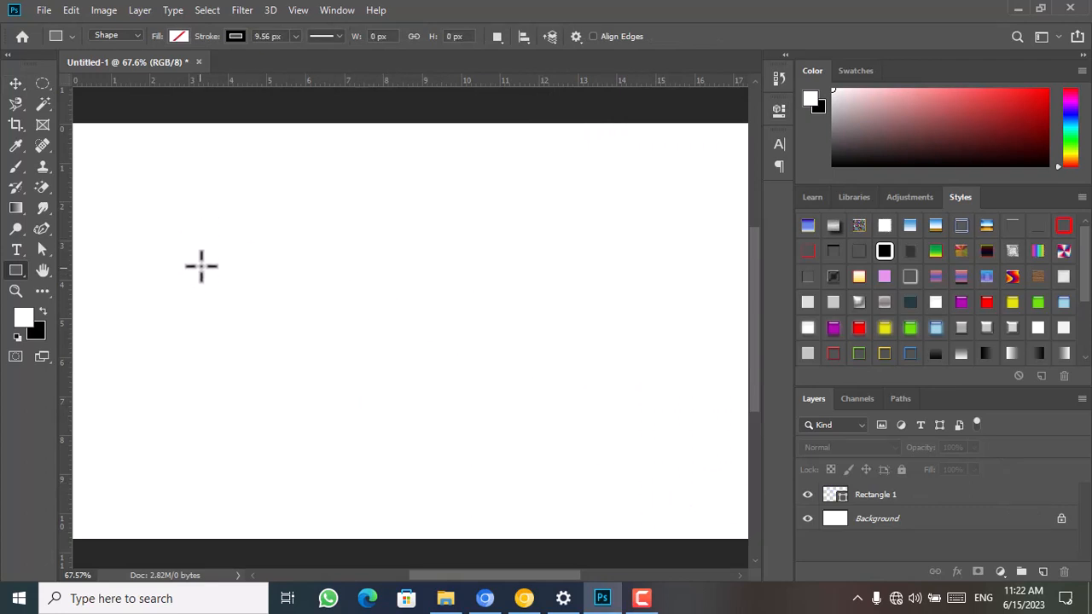
drag(207, 229, 483, 443)
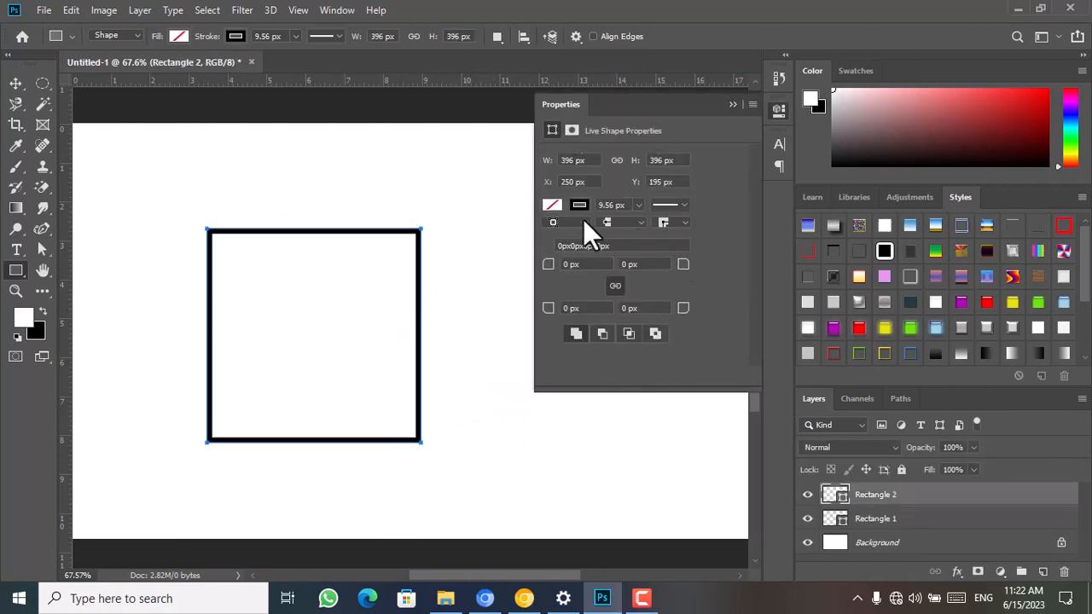
Increase the new square's stroke width to 17.25 px
click(638, 206)
drag(636, 225, 649, 222)
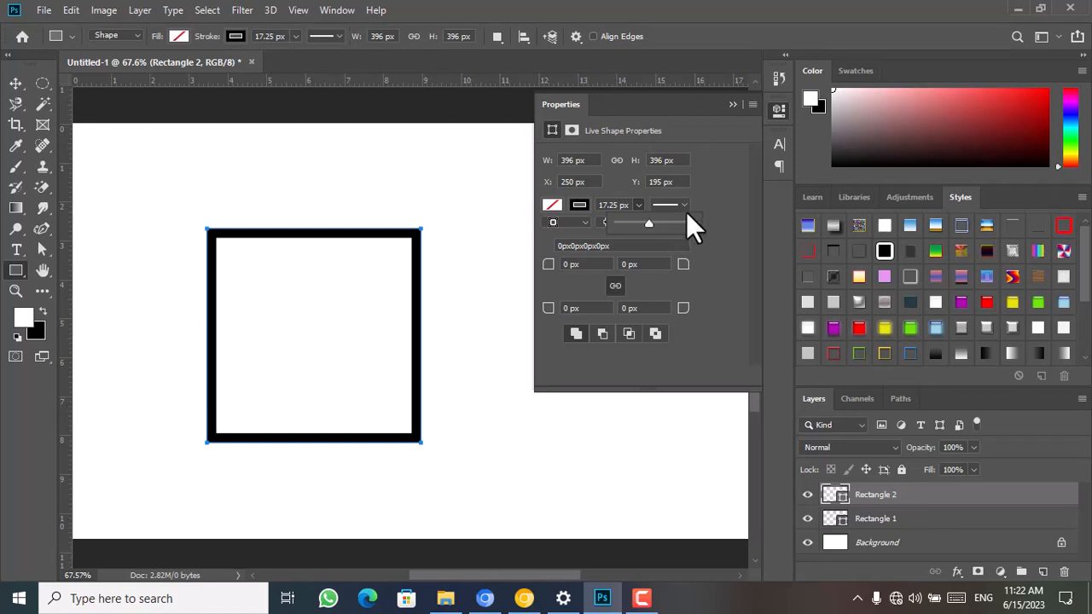
click(716, 228)
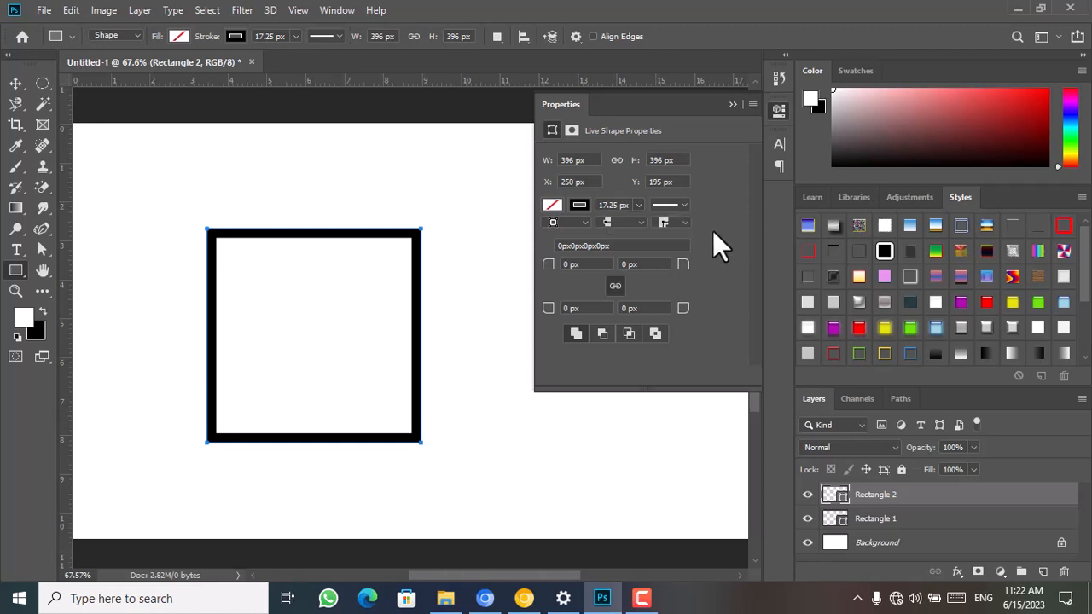
Align the square's stroke to the centre of its path, and switch the alignment to outside
click(585, 222)
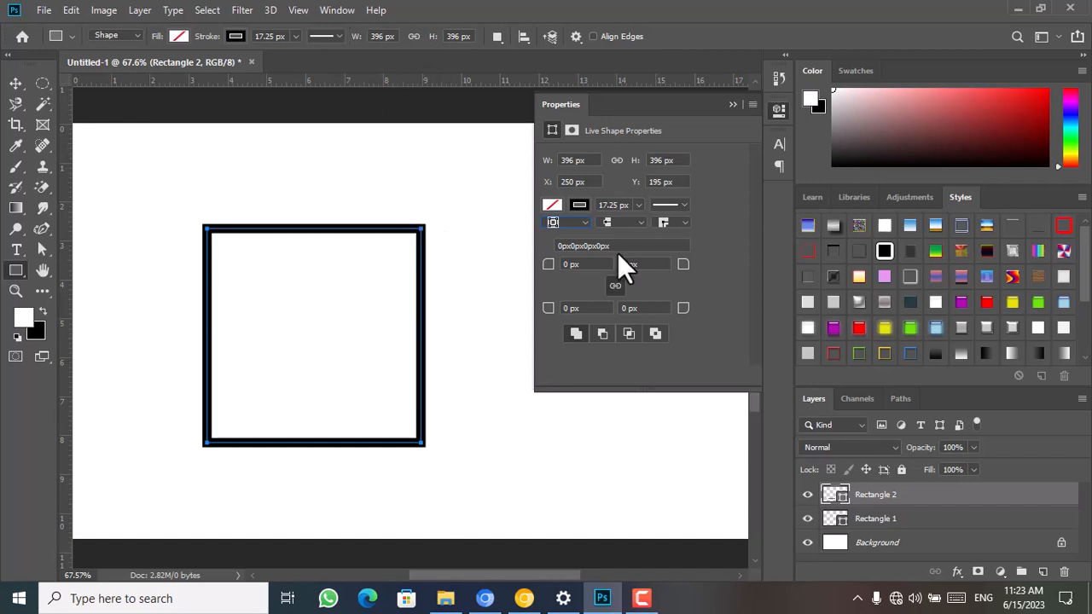
click(582, 219)
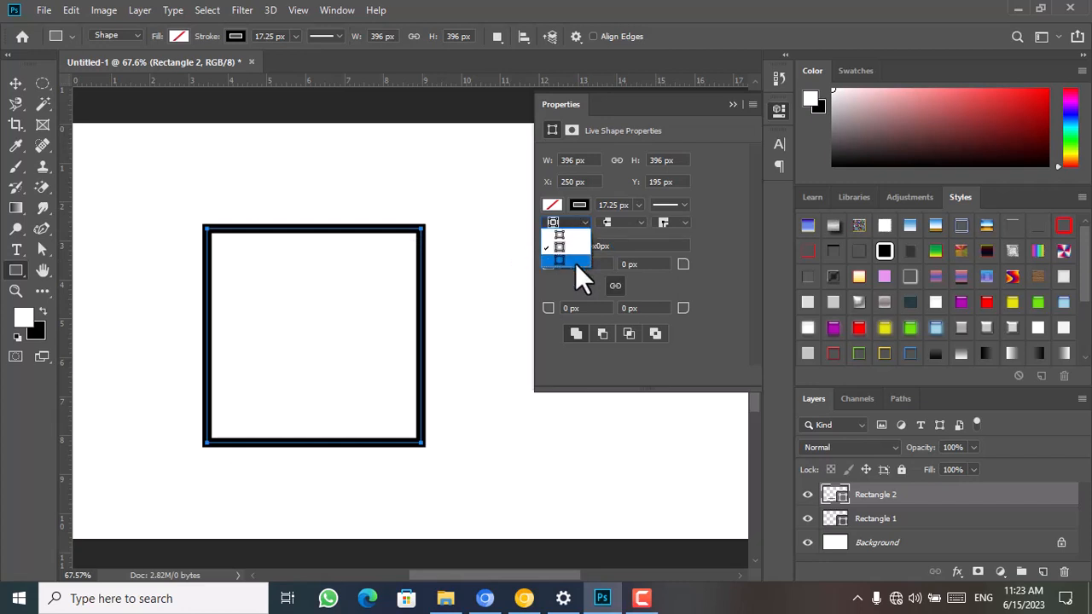
click(576, 262)
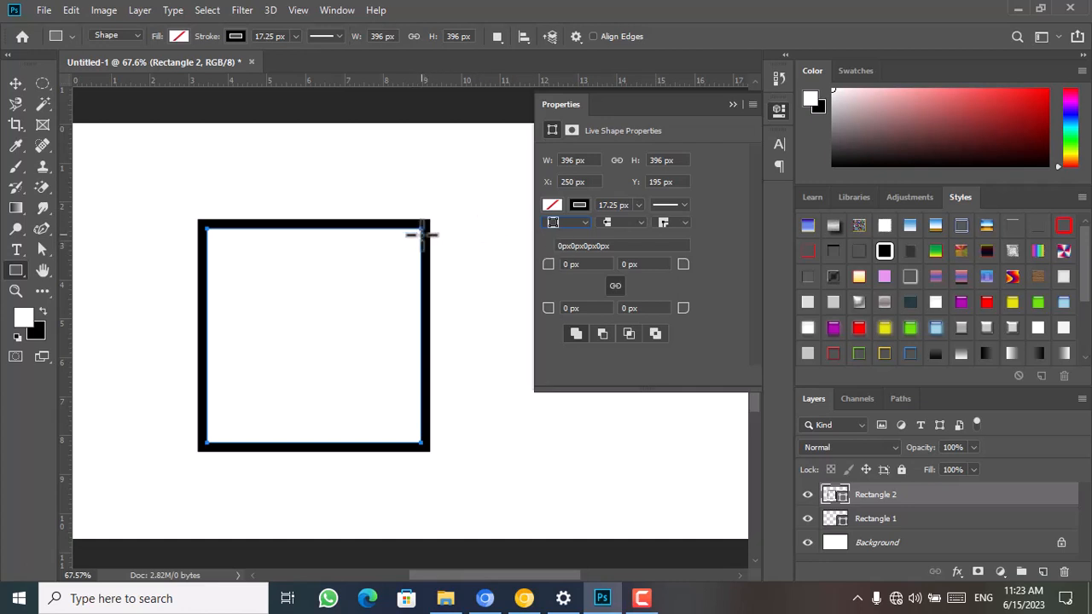
Undo the second square and the earlier fill changes, going back to the 322 px square with a black outline
click(734, 106)
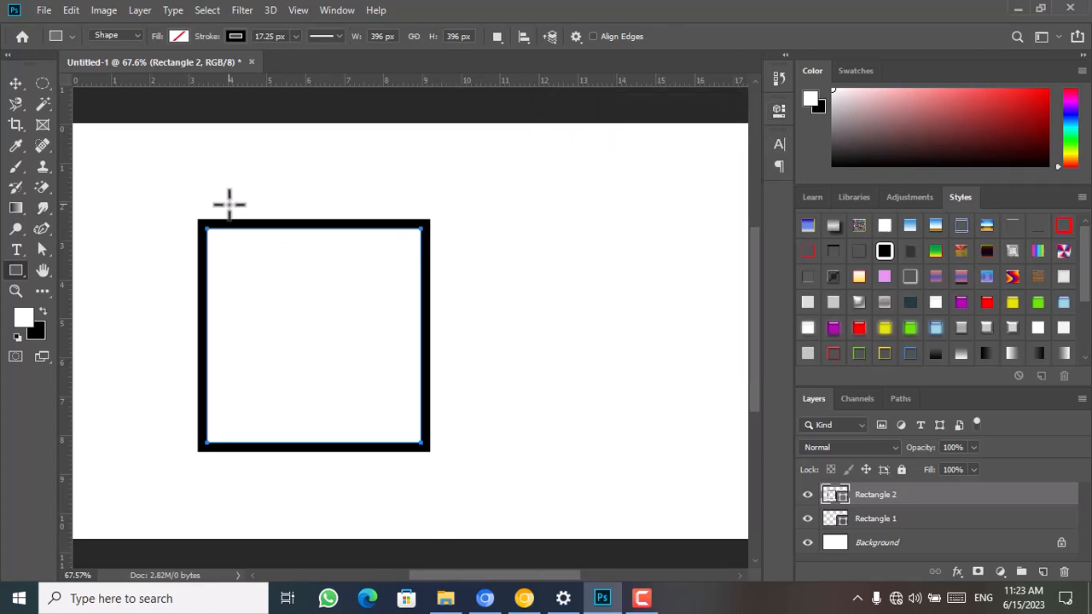
key(ctrl+z)
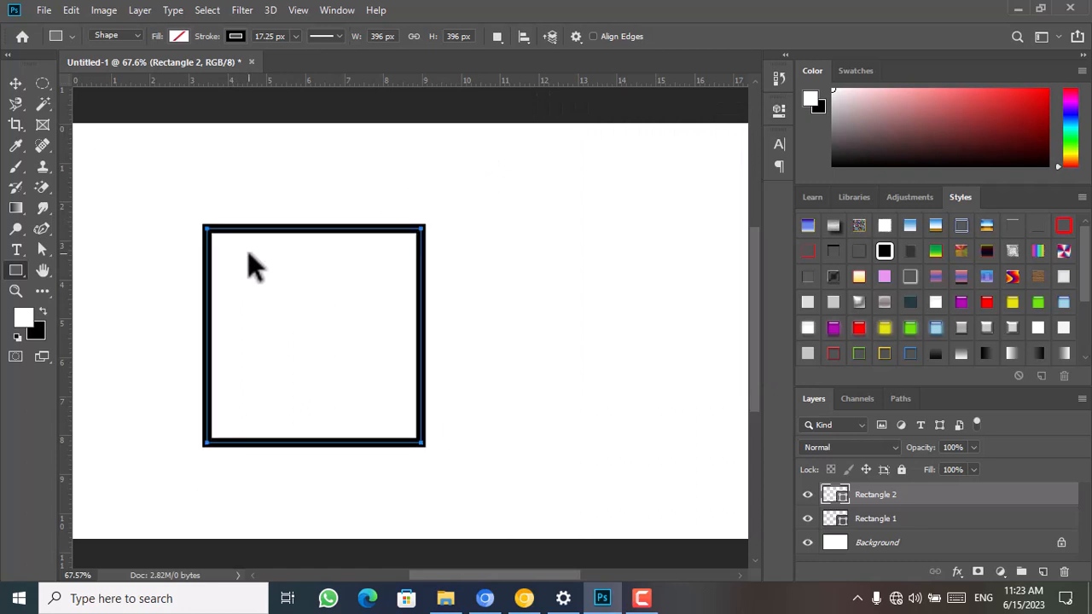
key(ctrl+z)
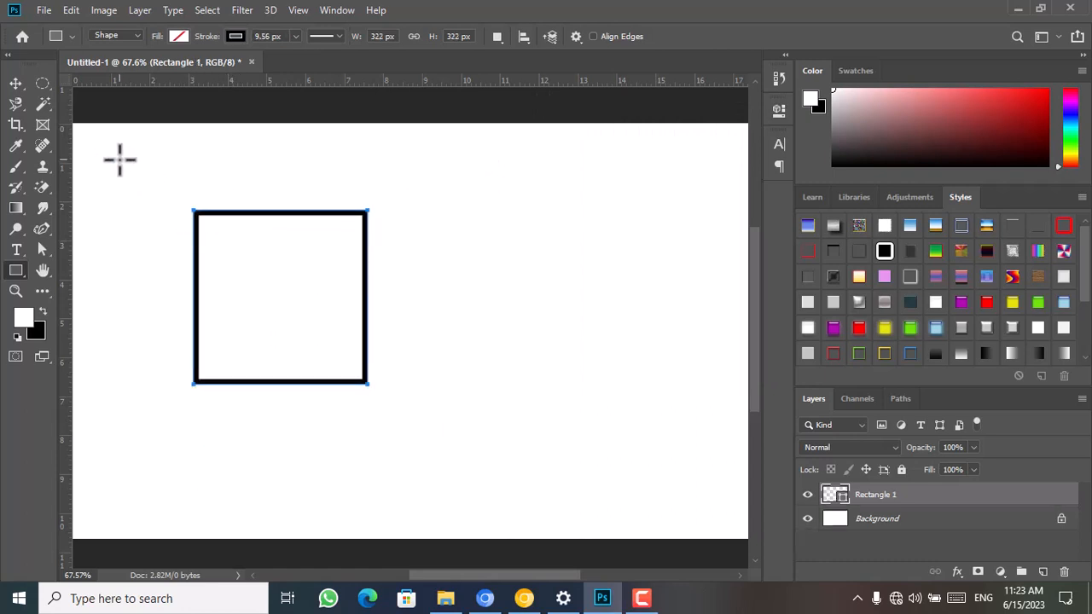
Scale the outlined square down to about 163 px and duplicate it twice to form a row of three squares
click(24, 83)
key(ctrl)
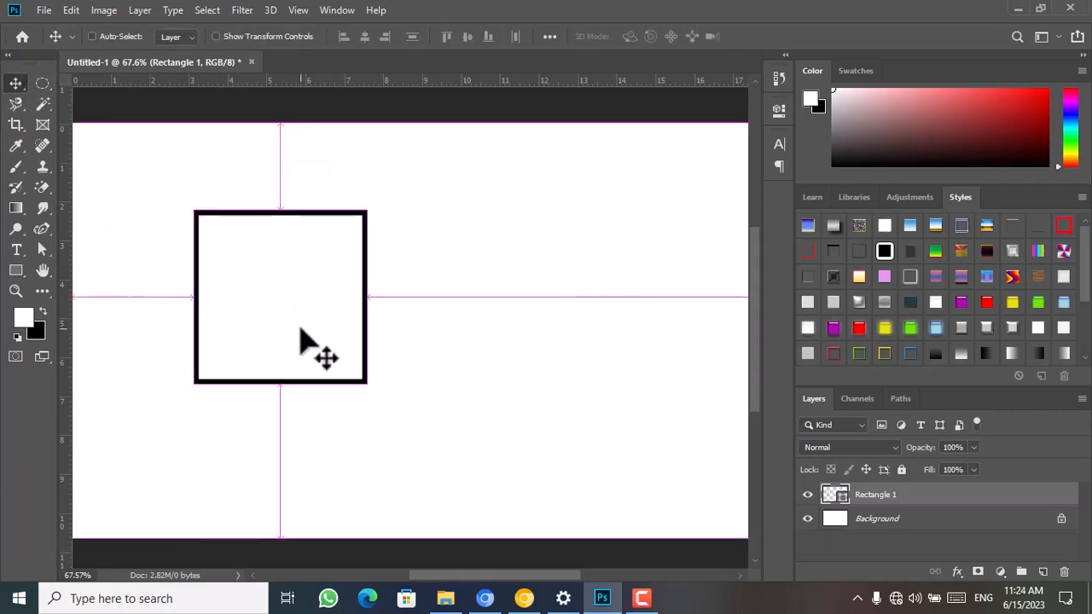
key(ctrl+t)
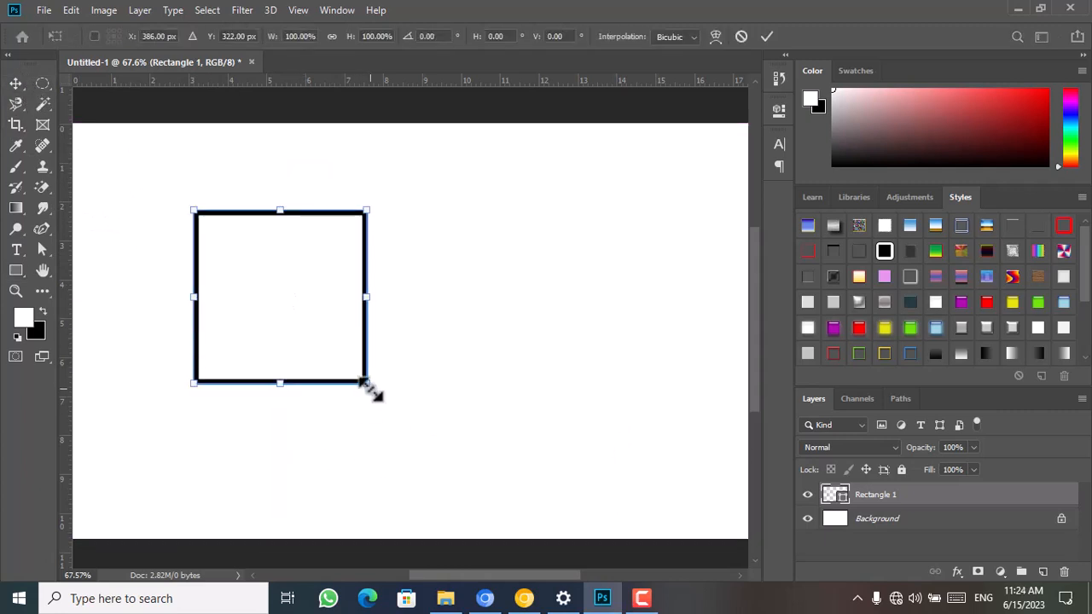
key(Return)
drag(364, 382, 517, 310)
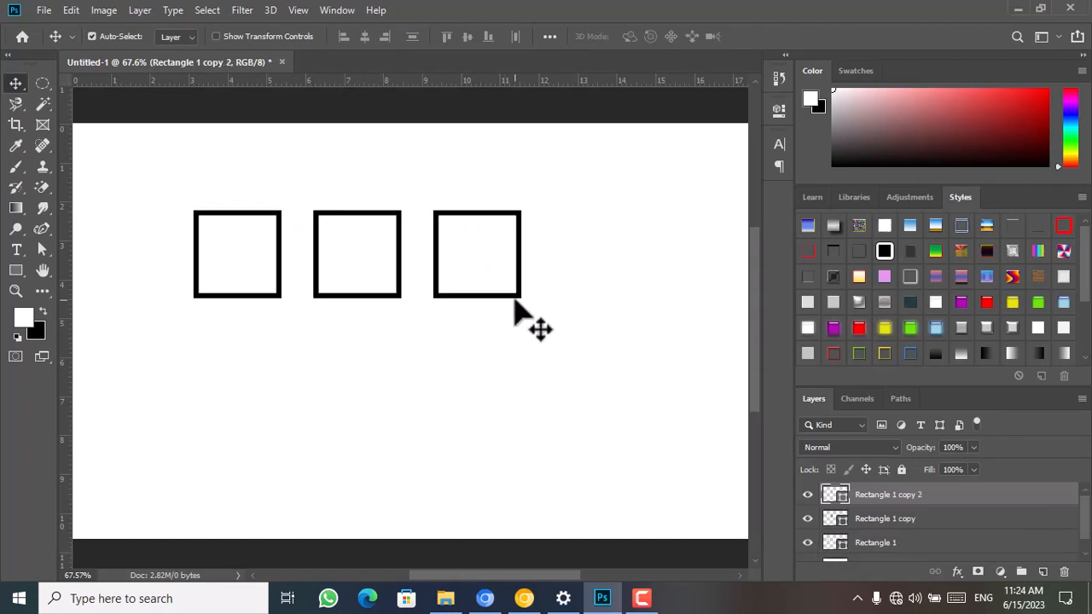
Set the first square's stroke alignment to inside
scroll(518, 325, up, 4)
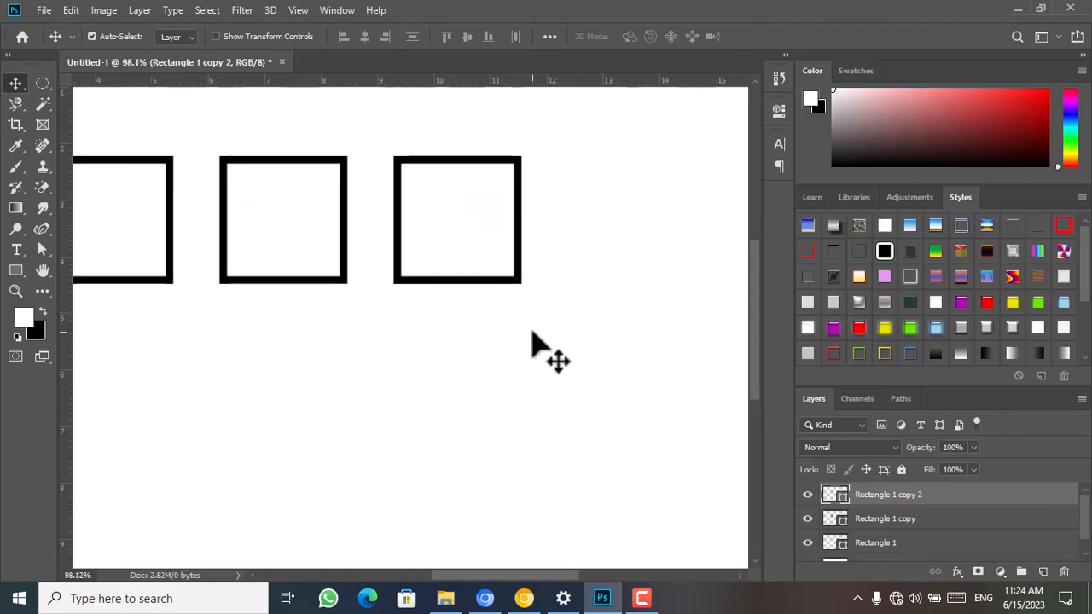
click(780, 113)
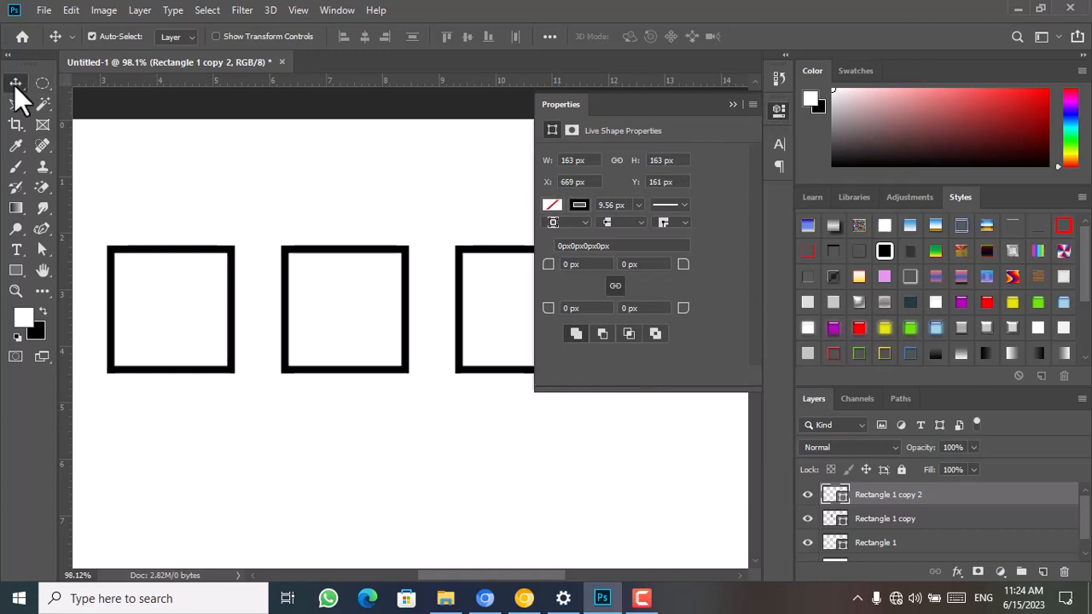
click(228, 368)
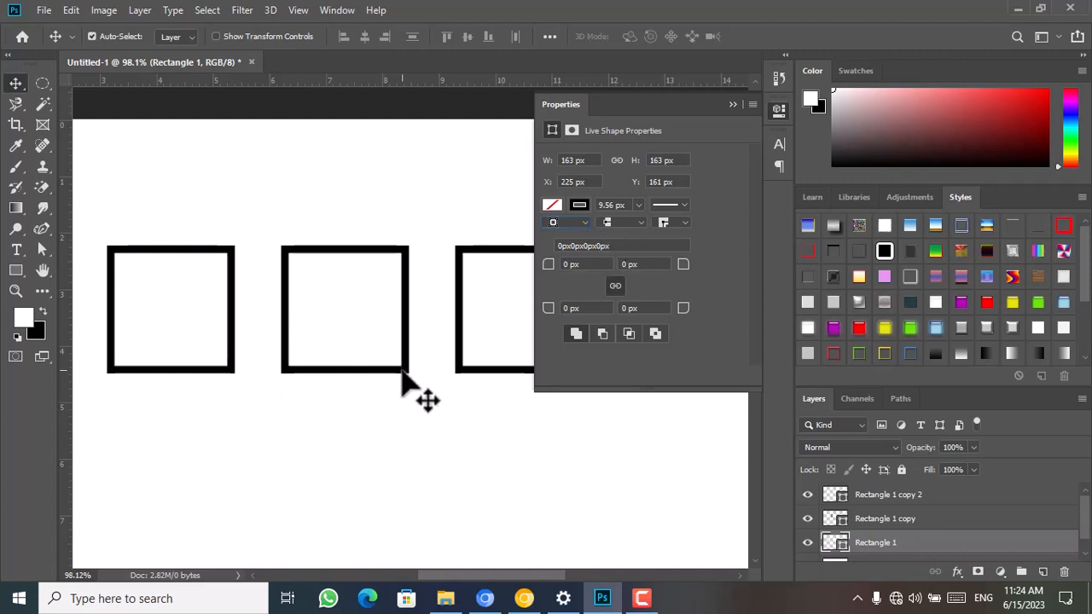
Set the middle square's stroke alignment to center
click(404, 372)
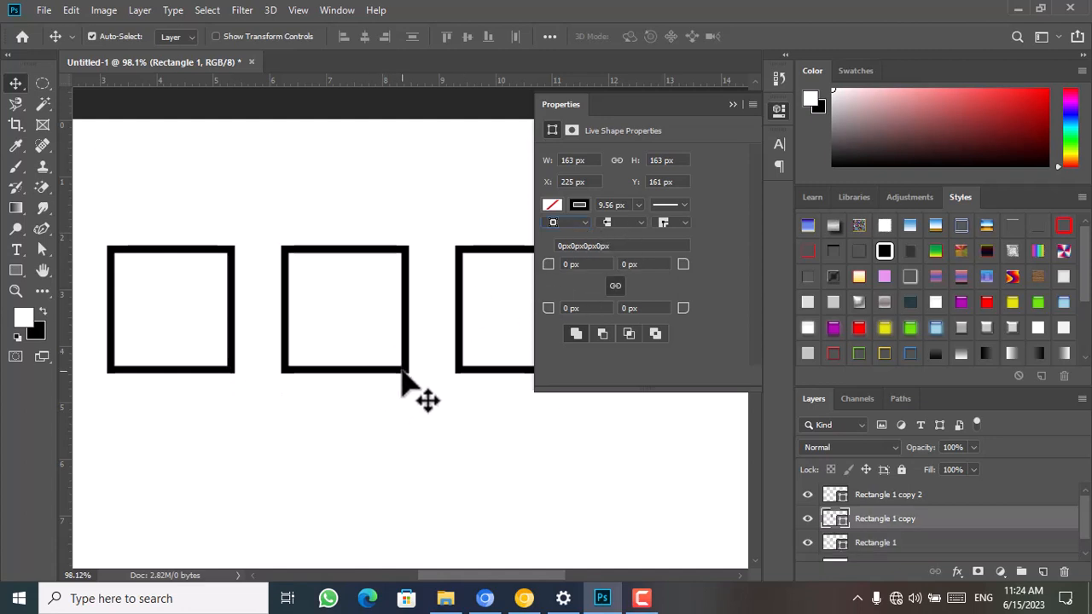
click(588, 222)
click(573, 244)
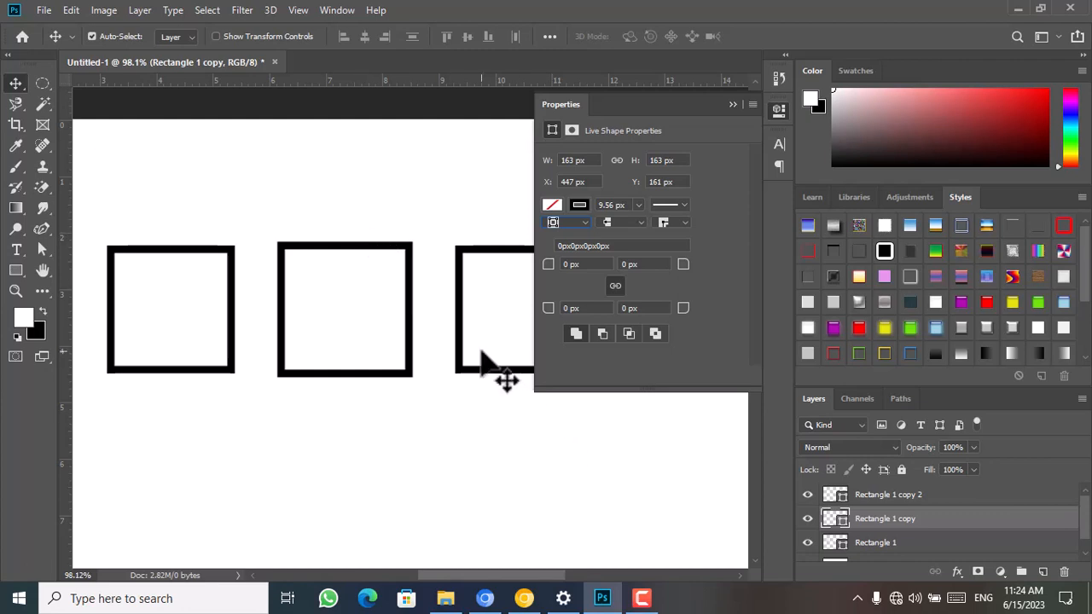
Set the third square's stroke alignment to outside and collapse the shape properties
click(480, 375)
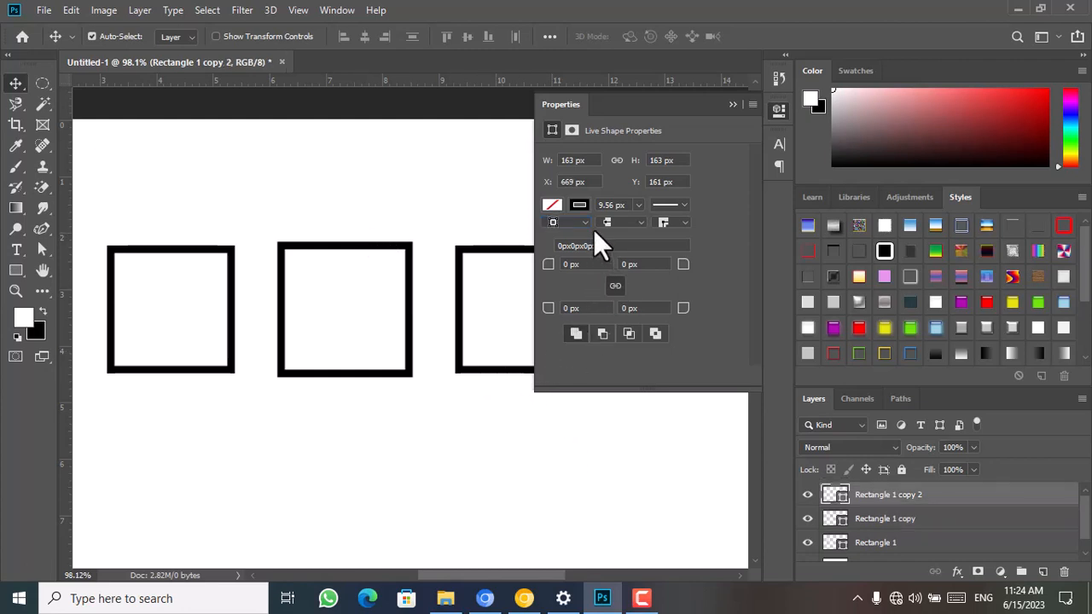
click(588, 223)
click(569, 264)
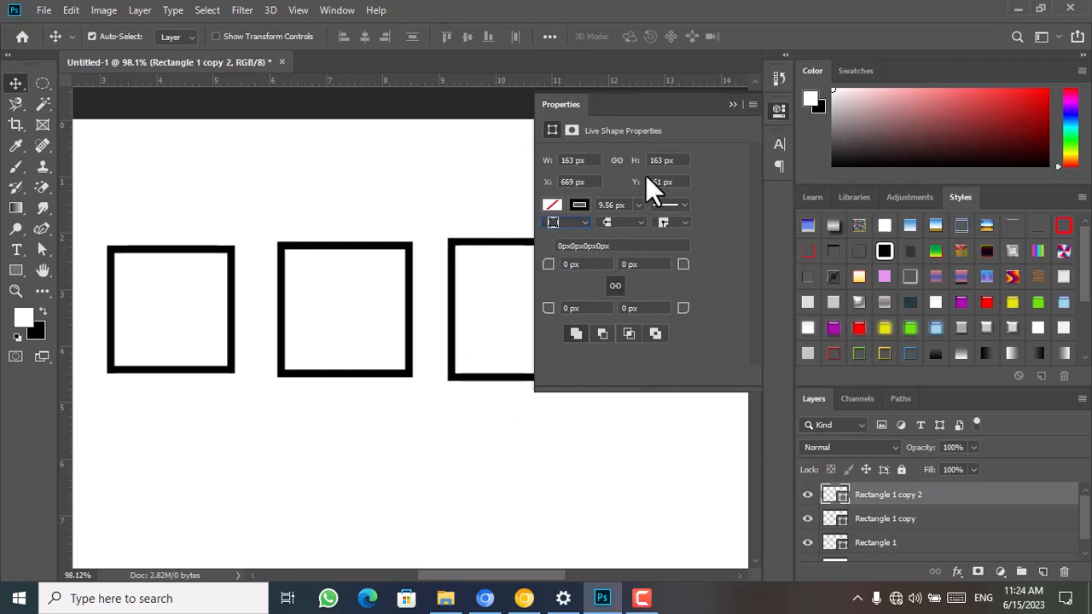
click(732, 105)
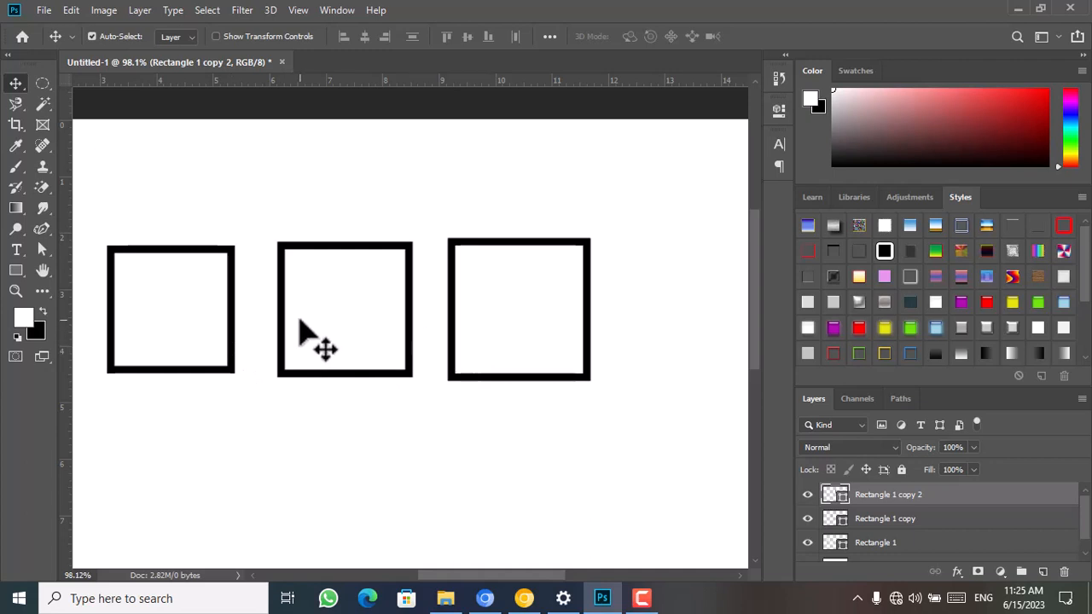
click(16, 267)
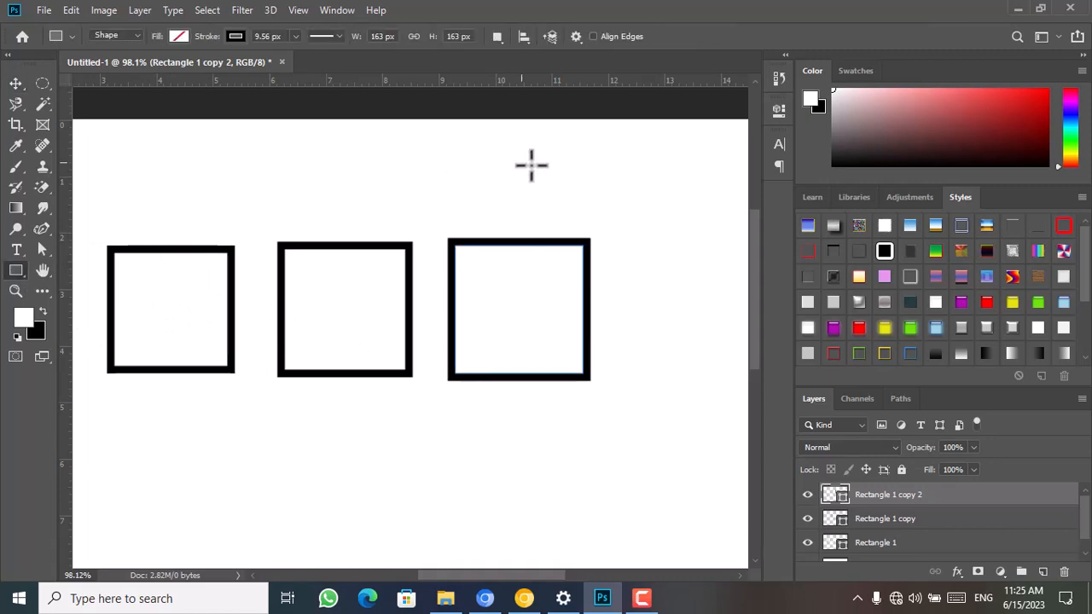
click(775, 76)
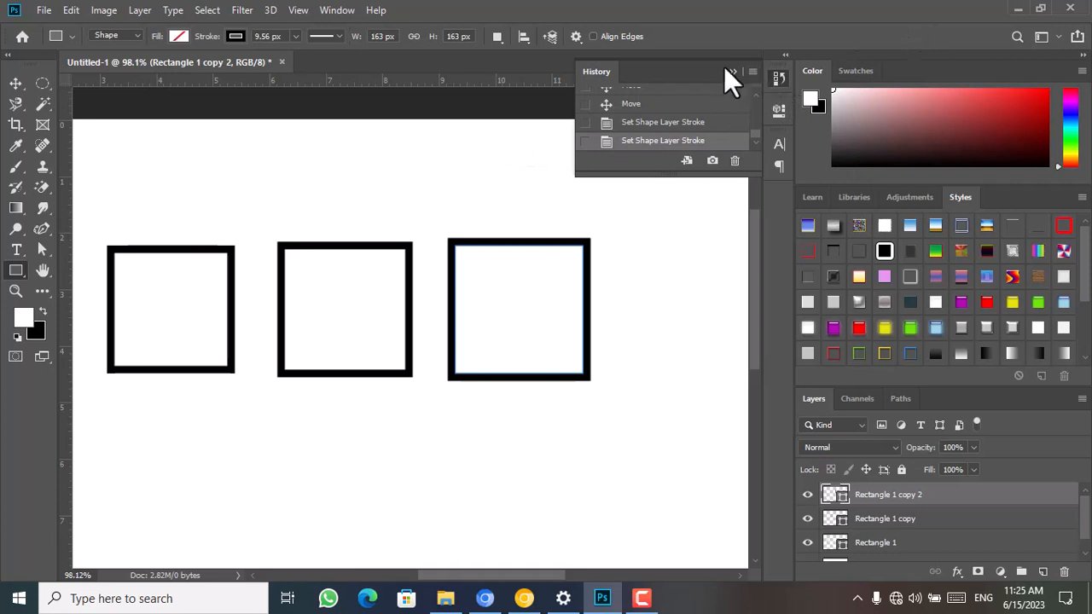
click(733, 72)
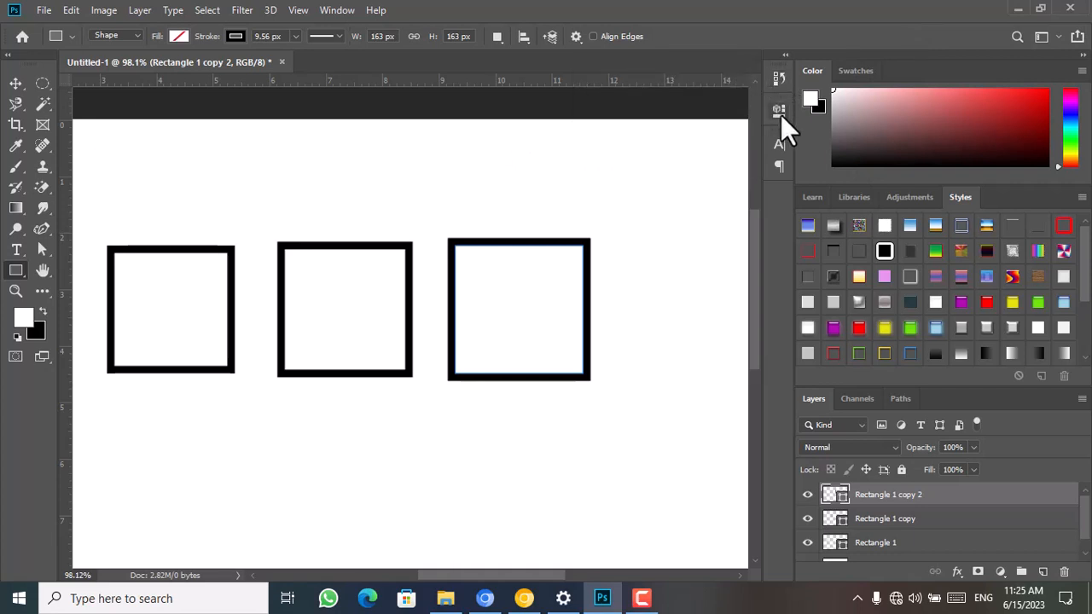
Change the first square's stroke to the dashed line style with the Move tool active
click(781, 113)
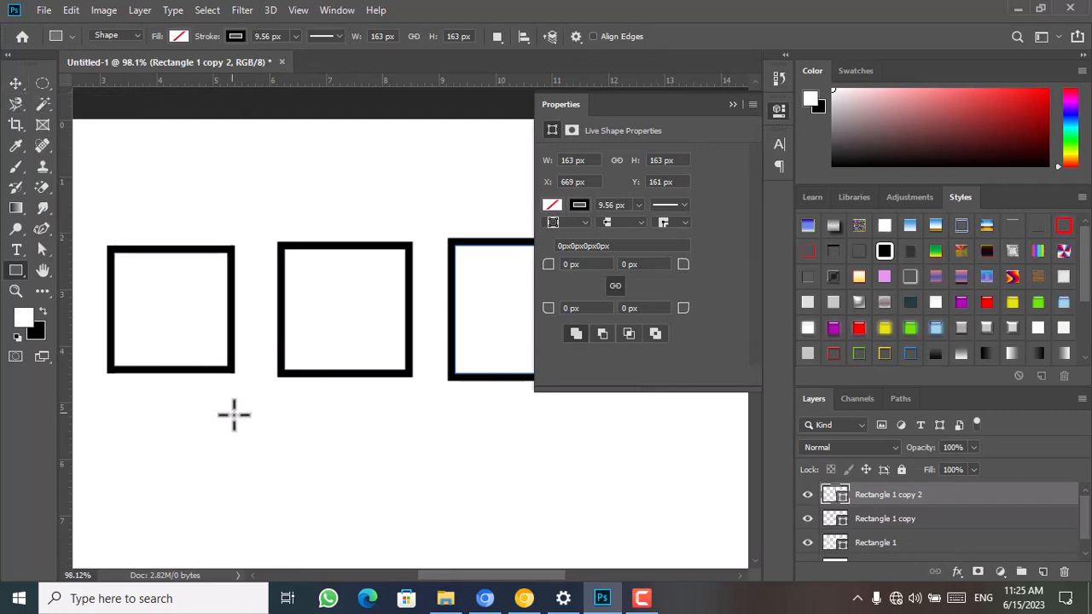
click(15, 84)
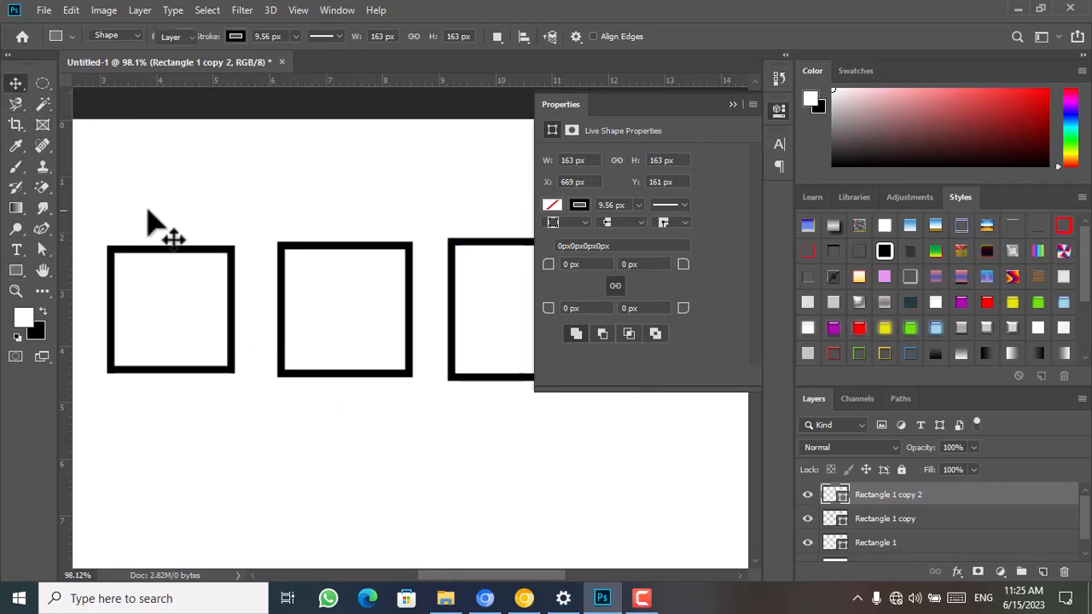
click(228, 370)
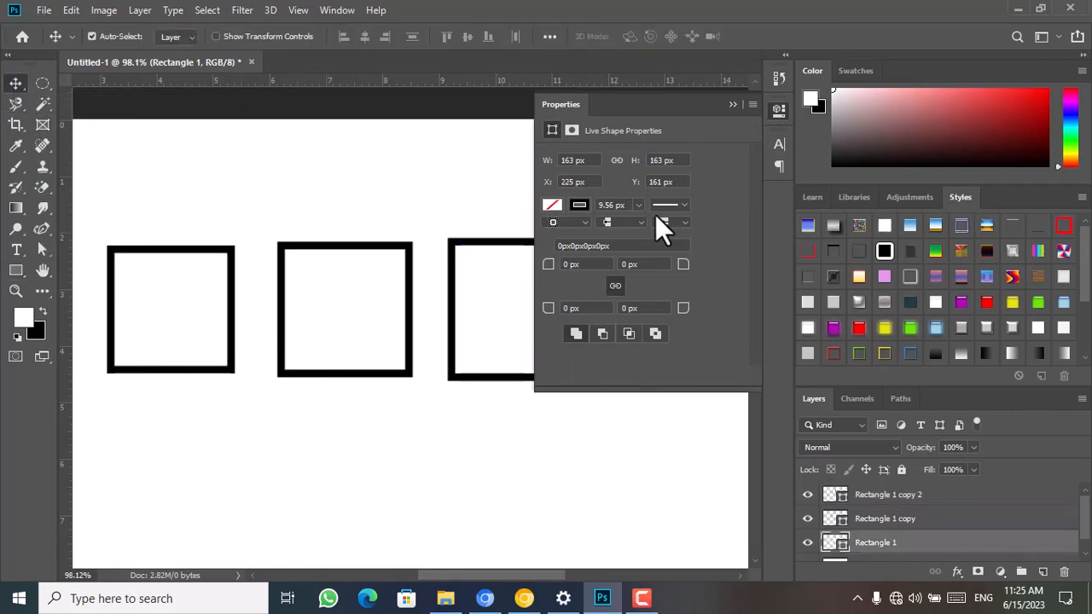
click(684, 205)
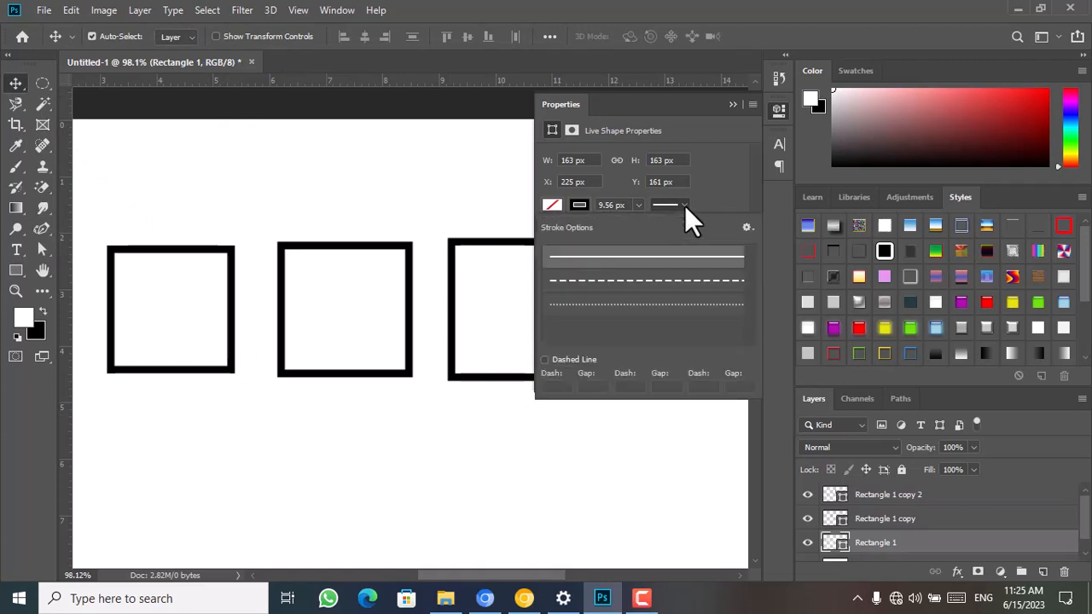
click(703, 286)
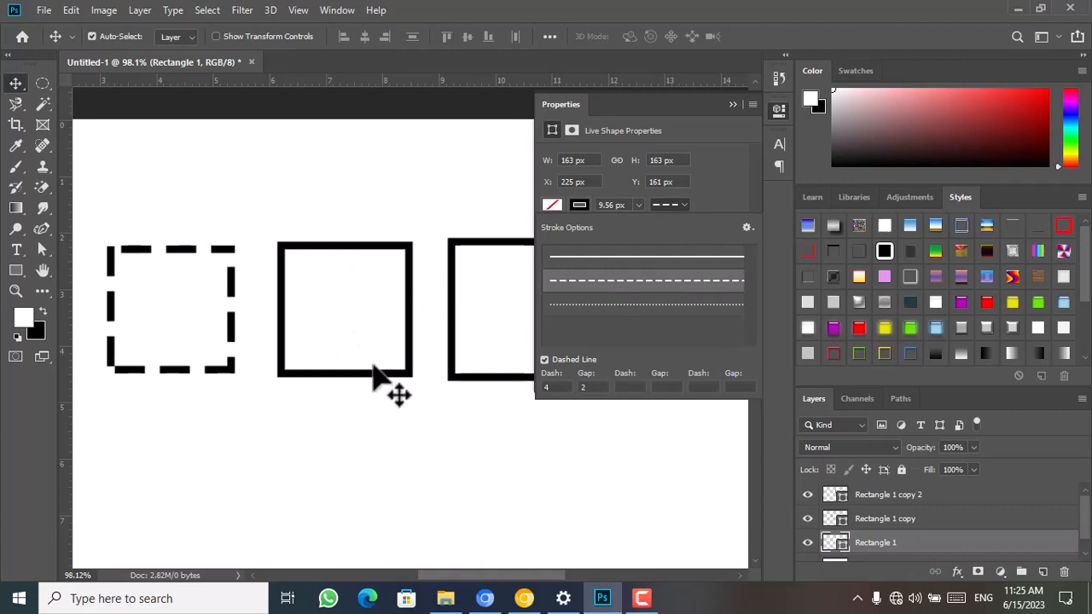
Change the middle square's stroke from the dotted preset to a custom pattern of long dashes with wide gaps, and collapse the shape properties
click(412, 378)
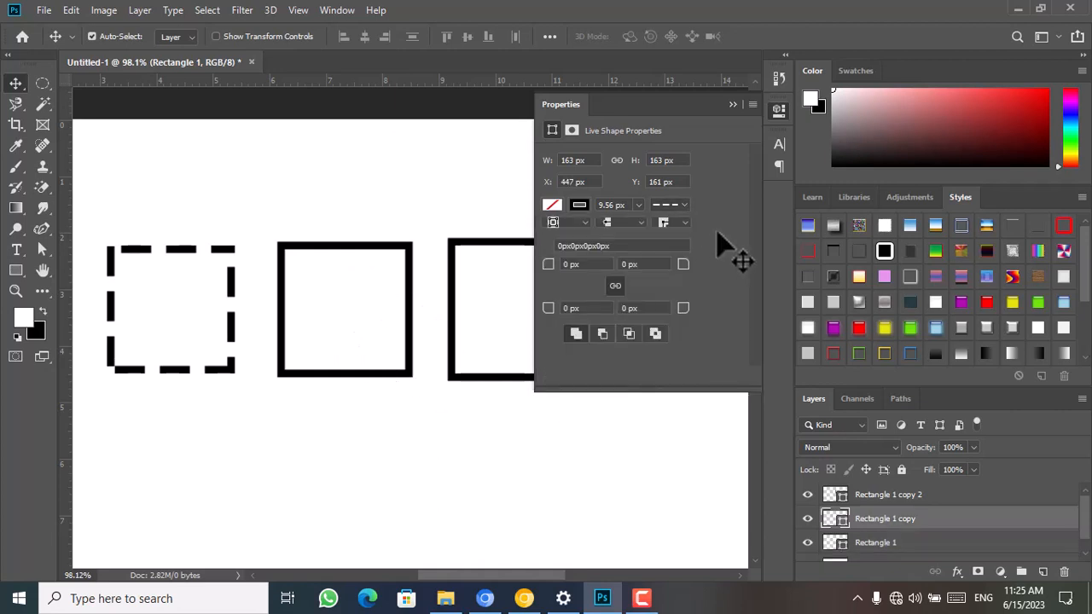
click(683, 203)
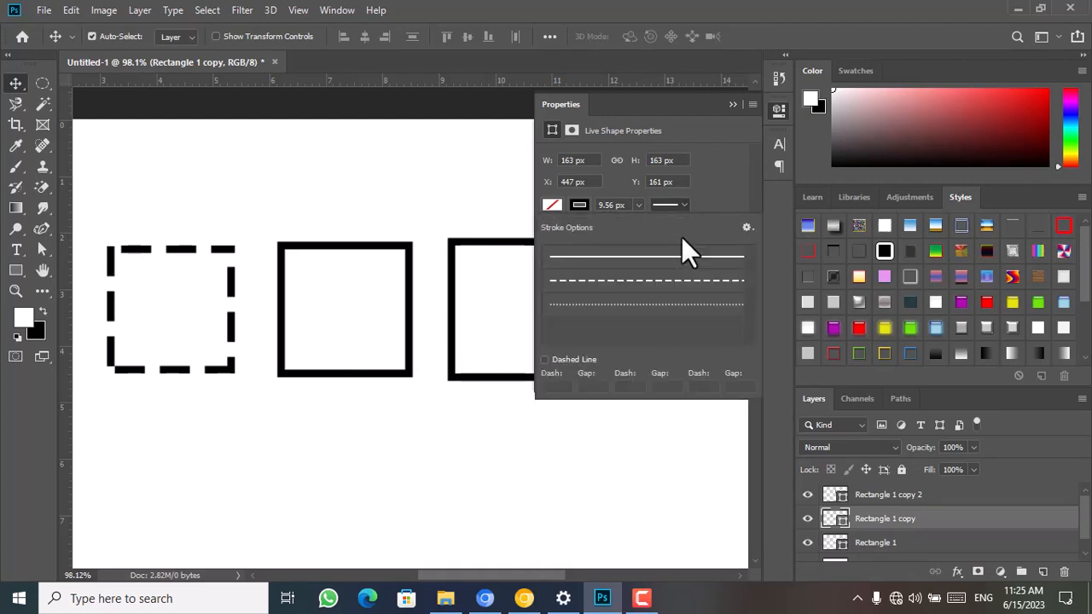
click(680, 309)
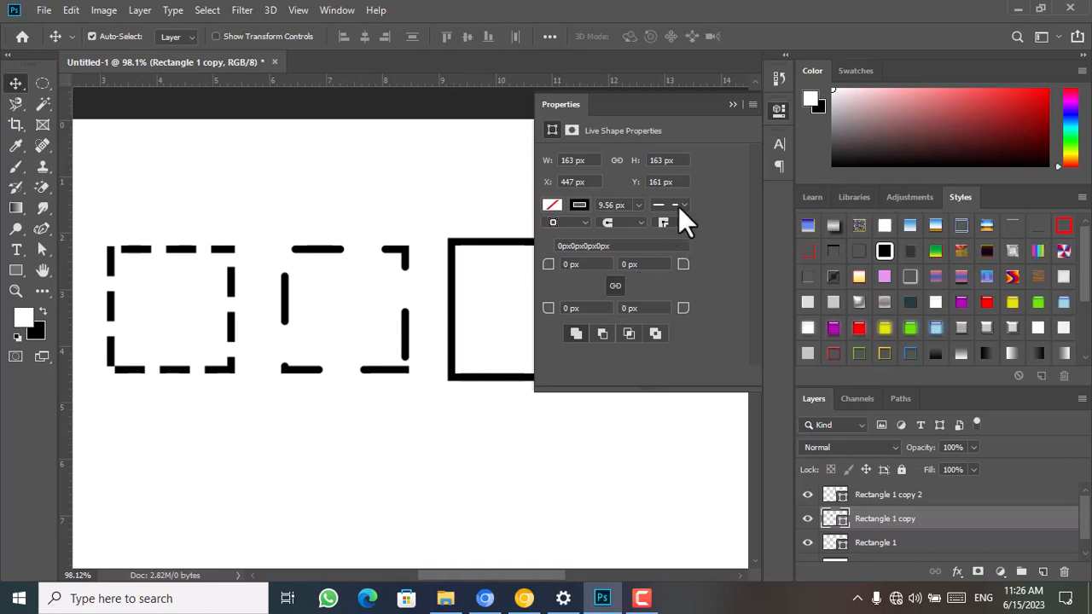
click(732, 104)
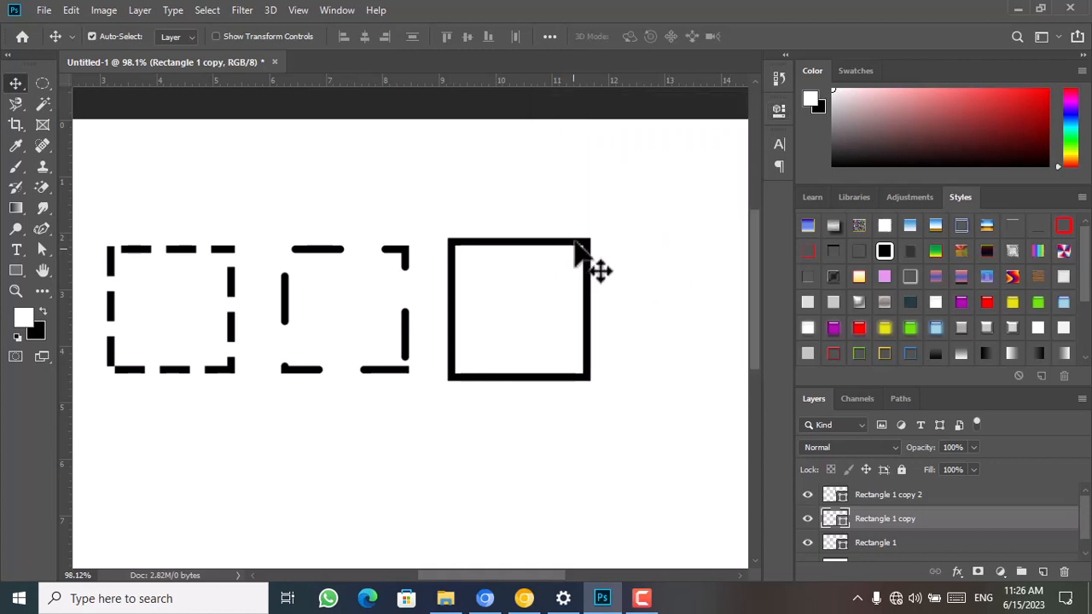
Select all three squares together and delete them from the canvas
drag(585, 201, 122, 366)
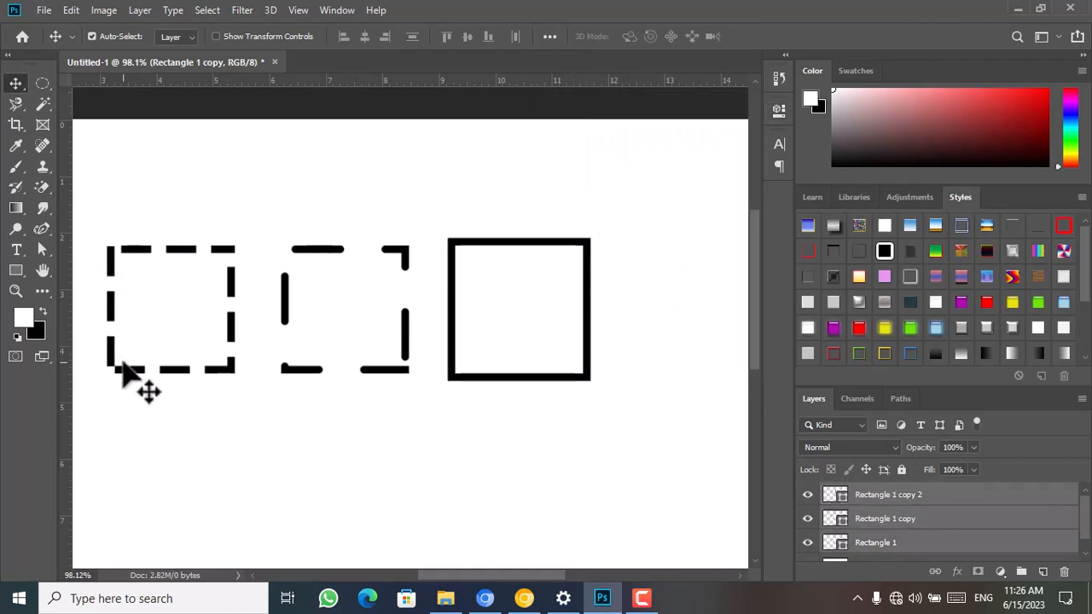
mouse_move(1063, 555)
mouse_down()
mouse_move(1073, 575)
mouse_move(1065, 571)
mouse_up()
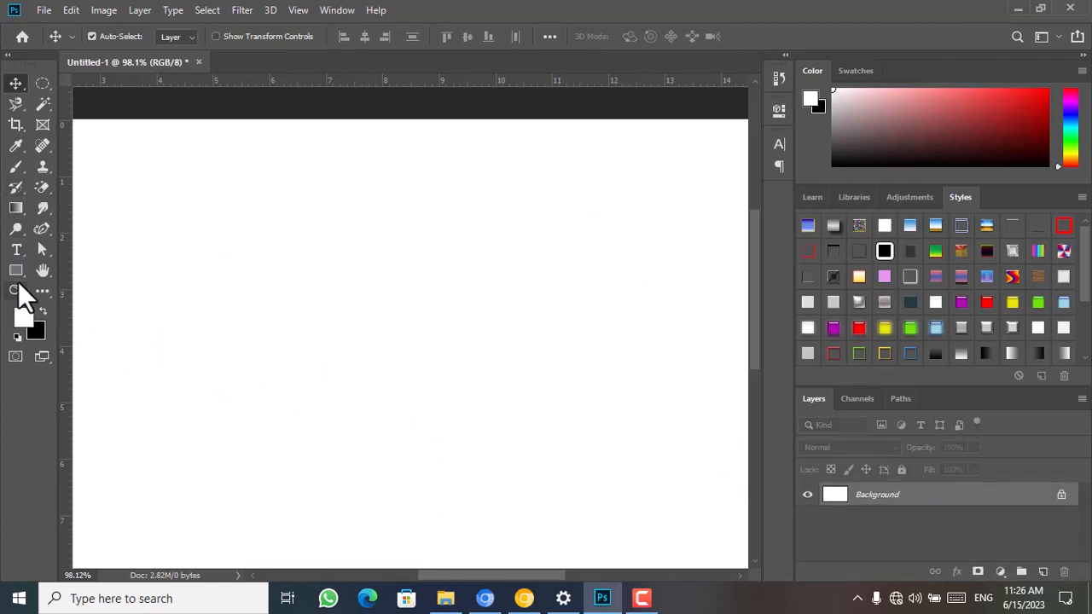
Draw a rounded rectangle about 486 × 225 px with the Rounded Rectangle tool at a 1000 px radius, and collapse its properties
click(15, 272)
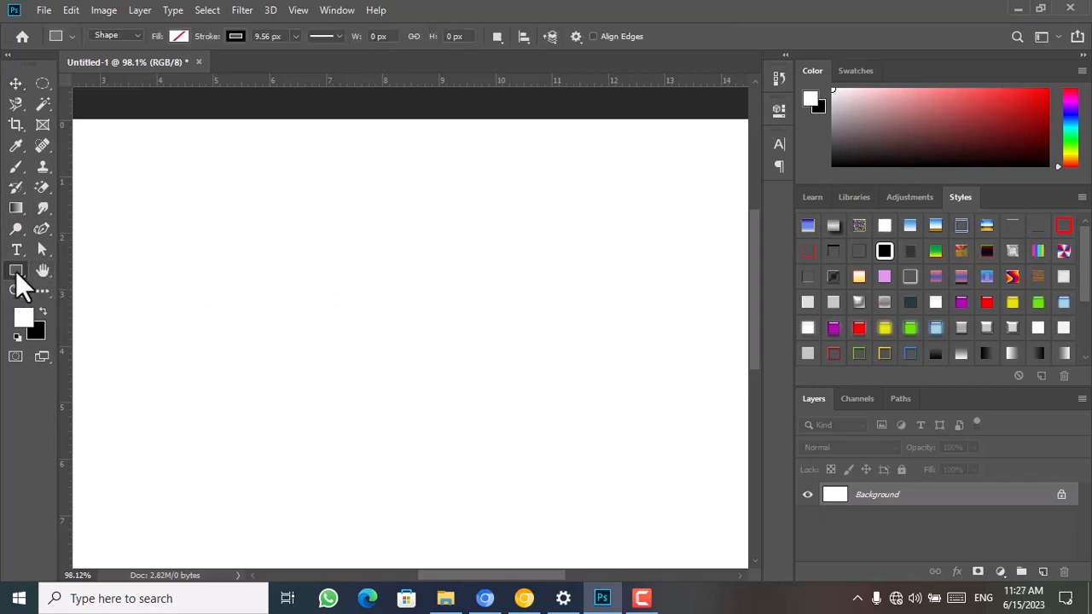
right_click(16, 272)
click(104, 286)
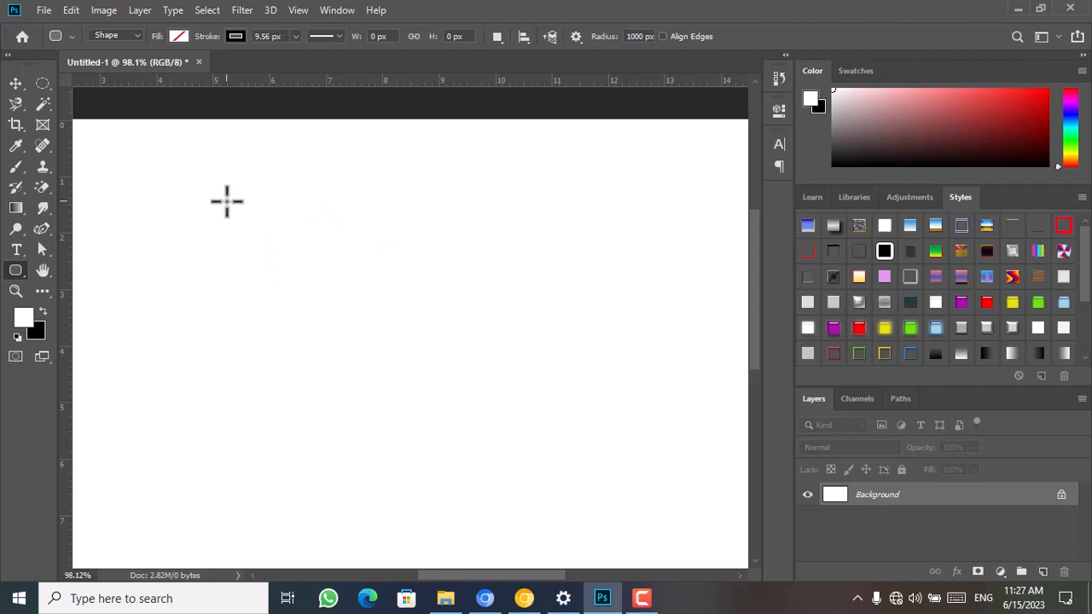
drag(227, 201, 605, 373)
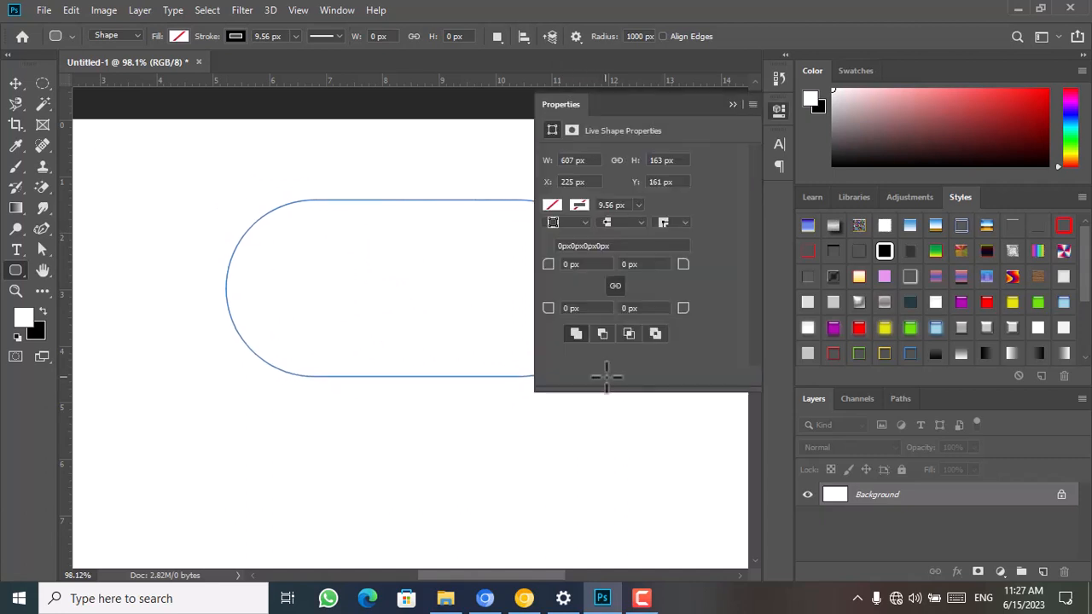
click(734, 107)
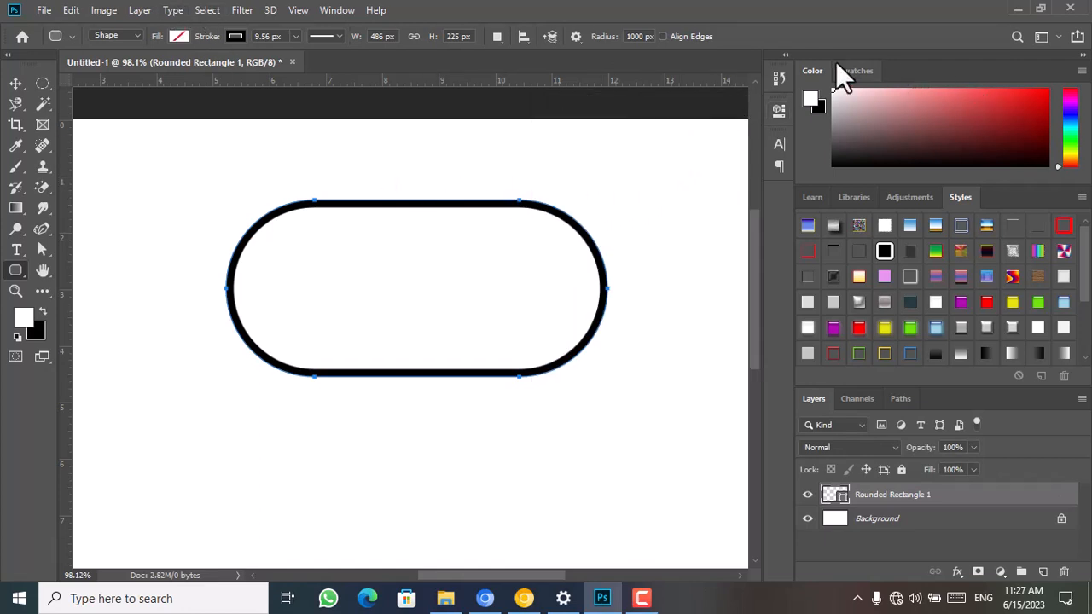
Set the Rounded Rectangle tool's corner radius to 450 px and enable Align Edges, with no shape selected
click(629, 35)
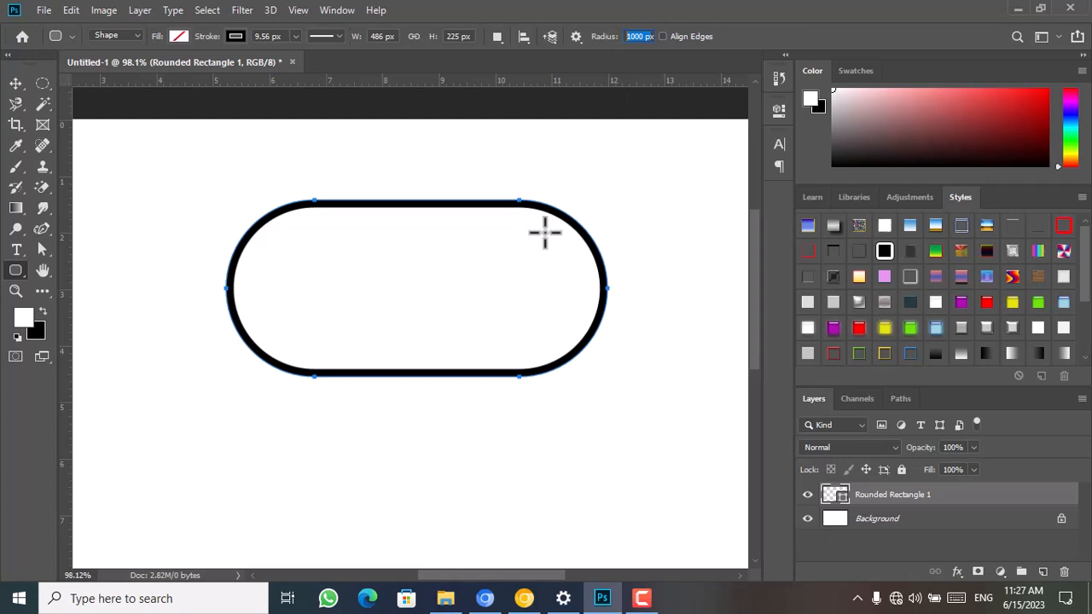
key(v)
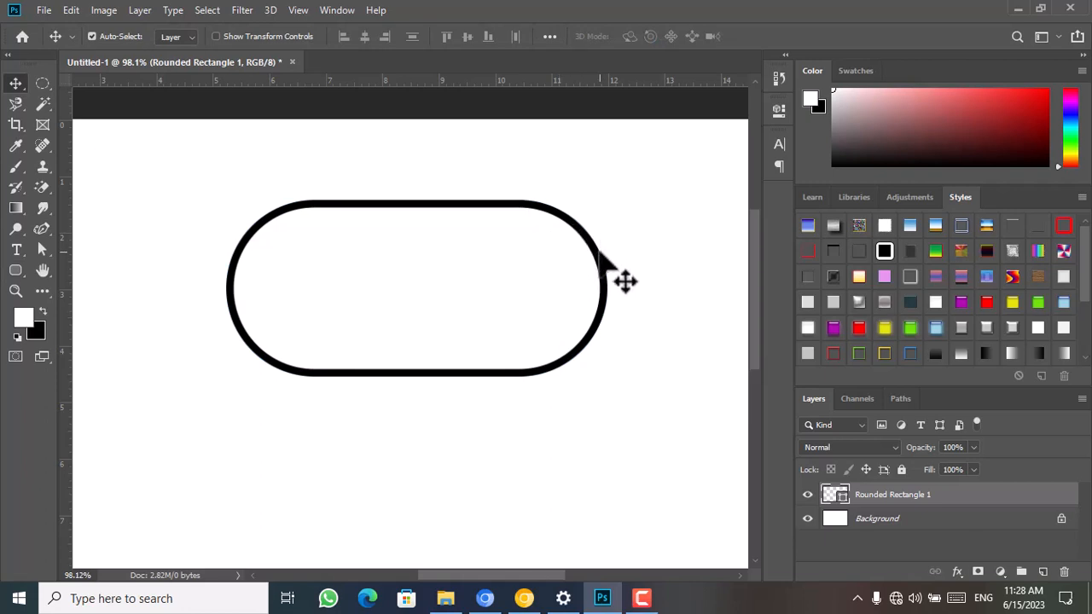
click(601, 254)
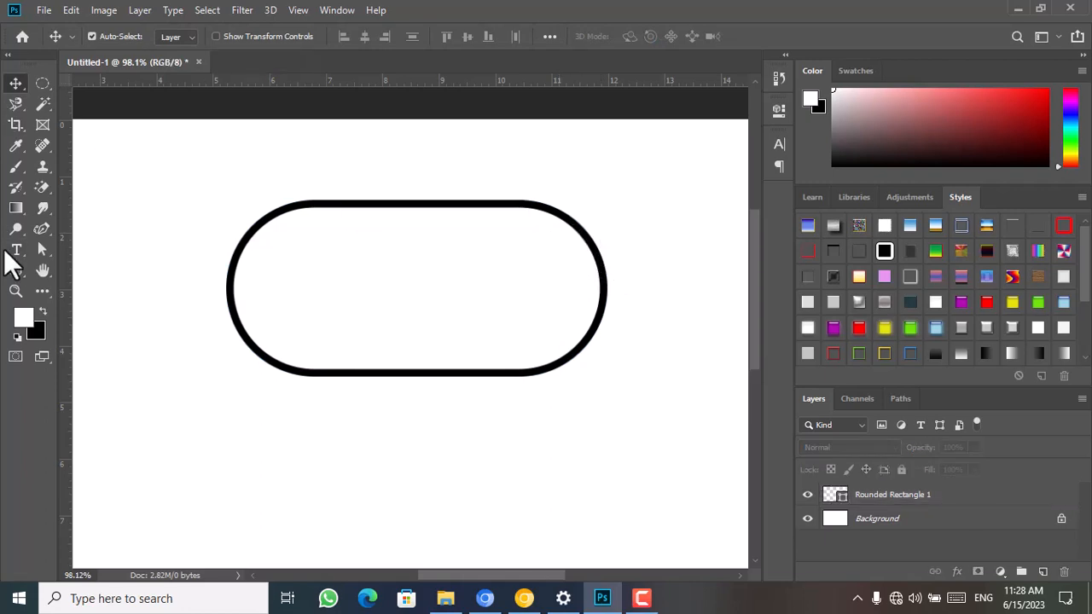
click(14, 273)
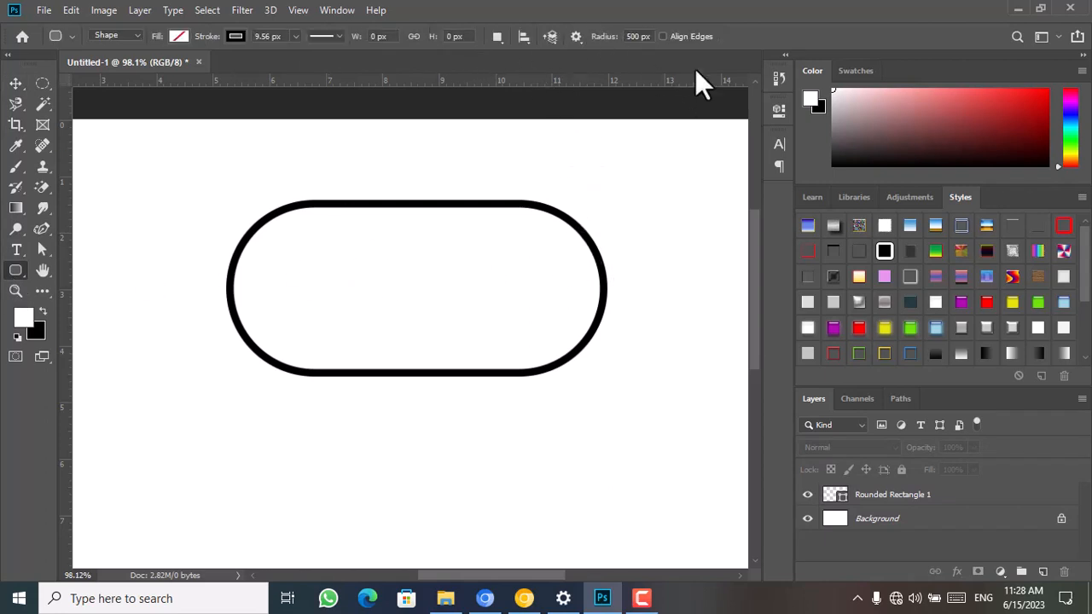
click(662, 36)
click(653, 36)
scroll(653, 36, down, 13)
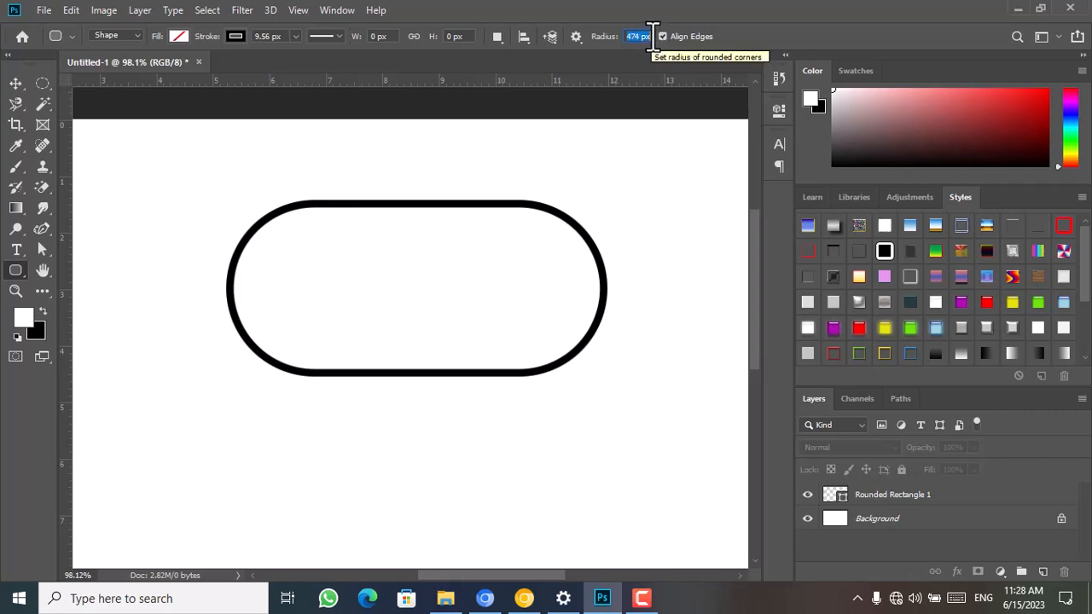
scroll(653, 36, down, 7)
Delete the rounded rectangle from the canvas
click(15, 84)
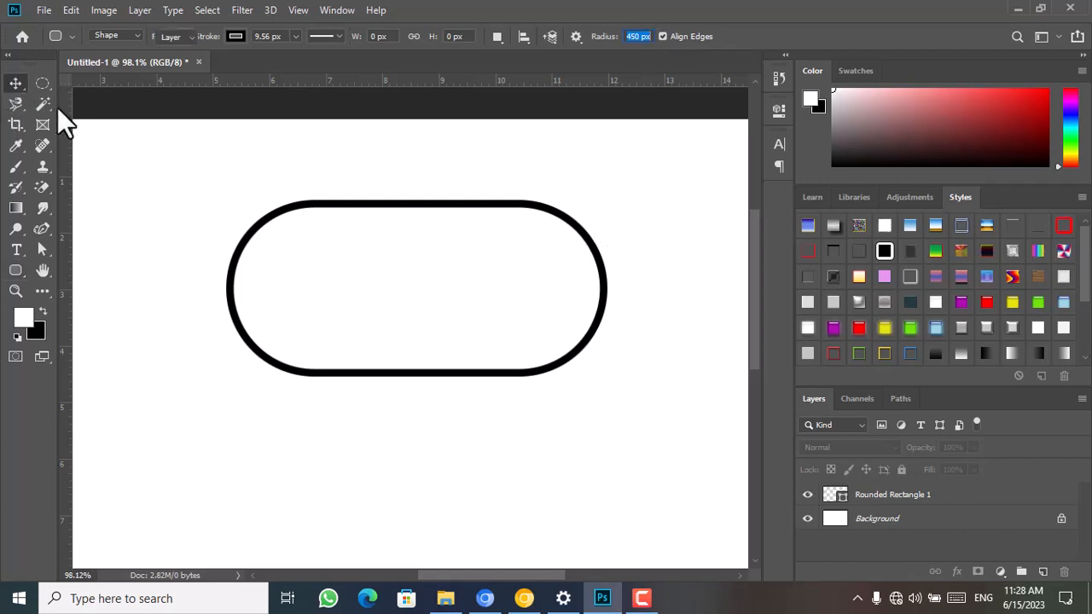
key(Delete)
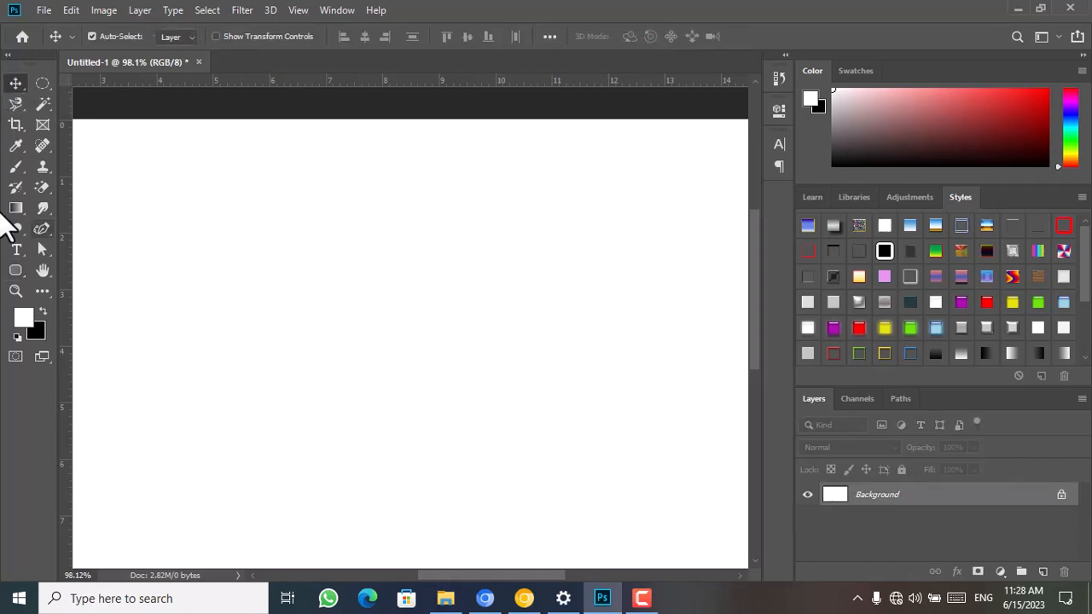
Draw a circle about 284 px in diameter near the canvas centre with the Ellipse tool
click(16, 272)
right_click(19, 277)
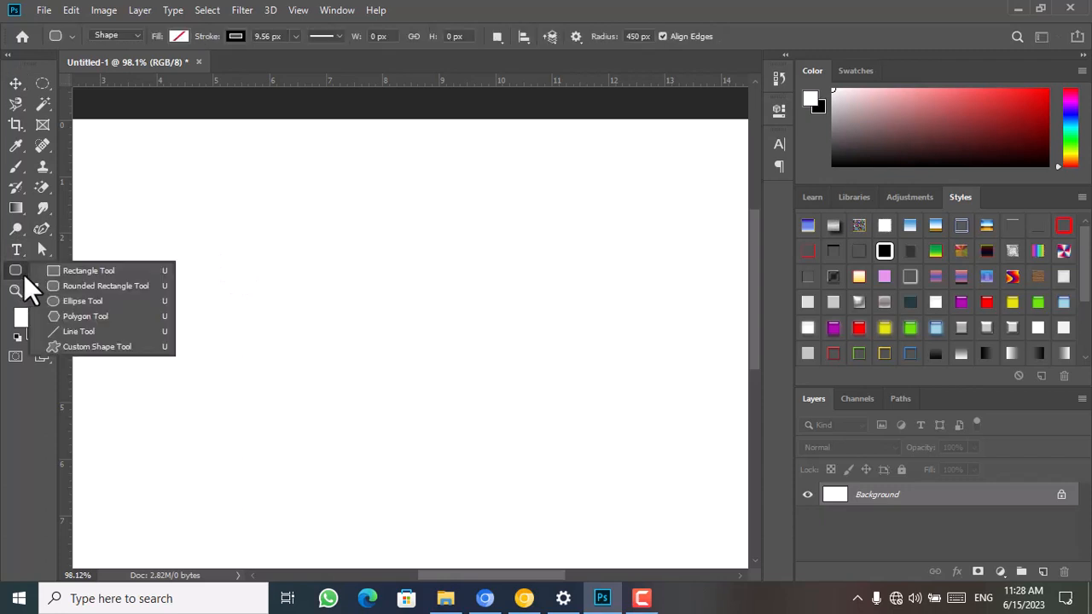
click(82, 303)
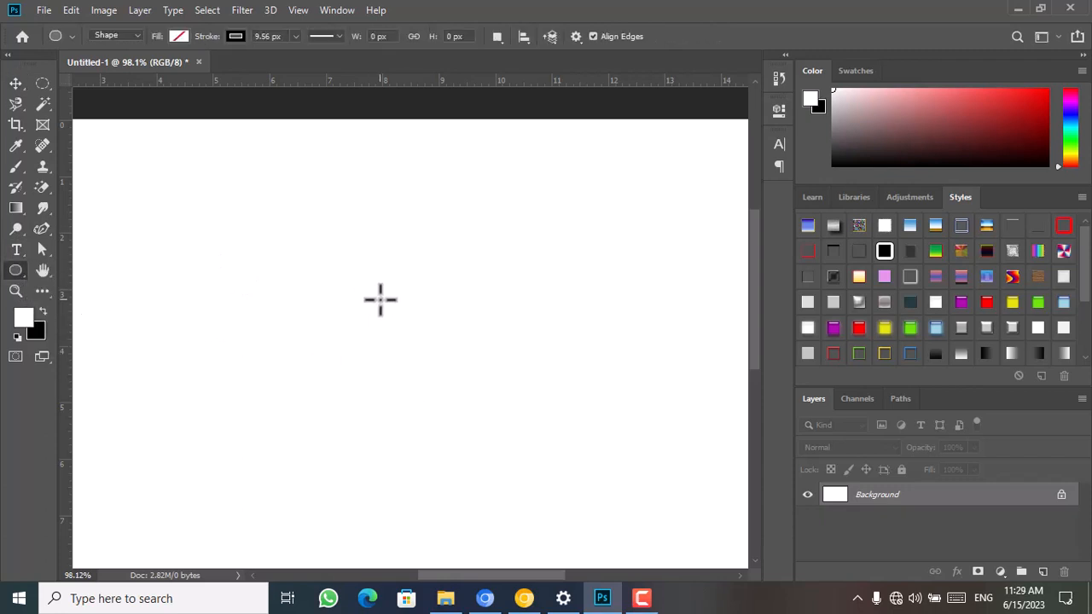
drag(384, 307, 496, 429)
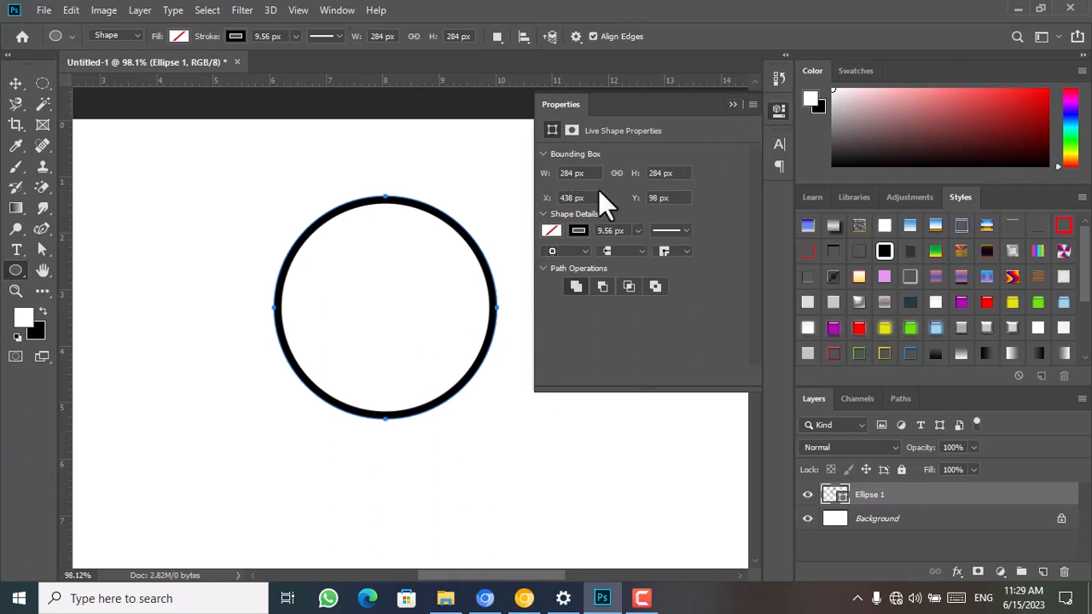
Review the circle's width, height, X and Y values in its shape properties, and collapse them
drag(597, 173, 434, 174)
drag(688, 174, 546, 213)
drag(675, 197, 640, 208)
drag(591, 197, 526, 197)
click(732, 105)
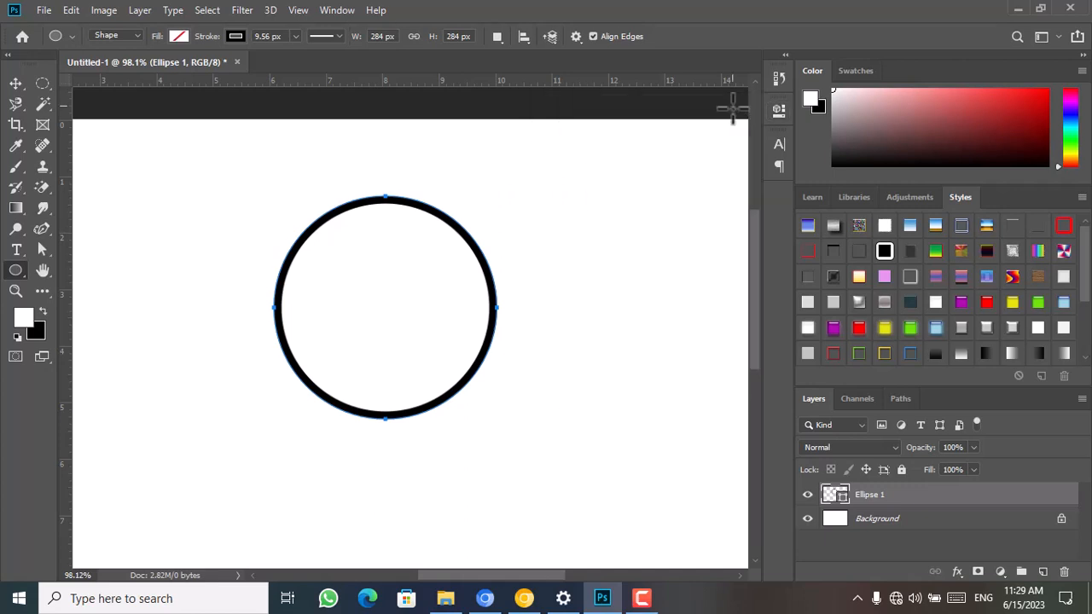
Draw a flat ellipse about 298 × 49 px below and to the left of the circle, and select the circle with the Move tool
drag(186, 427, 293, 436)
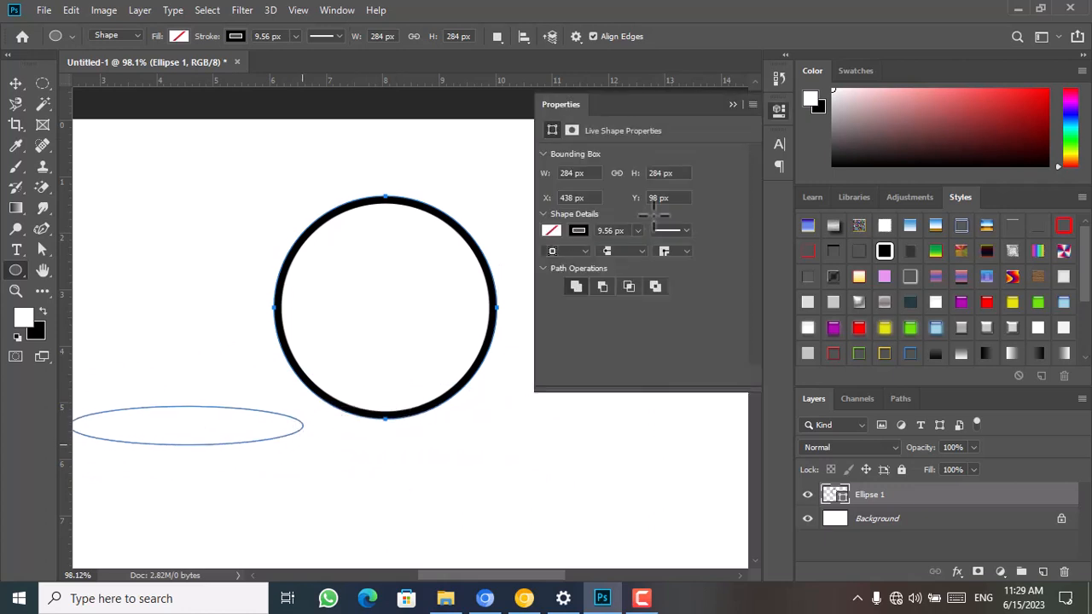
click(732, 104)
click(16, 83)
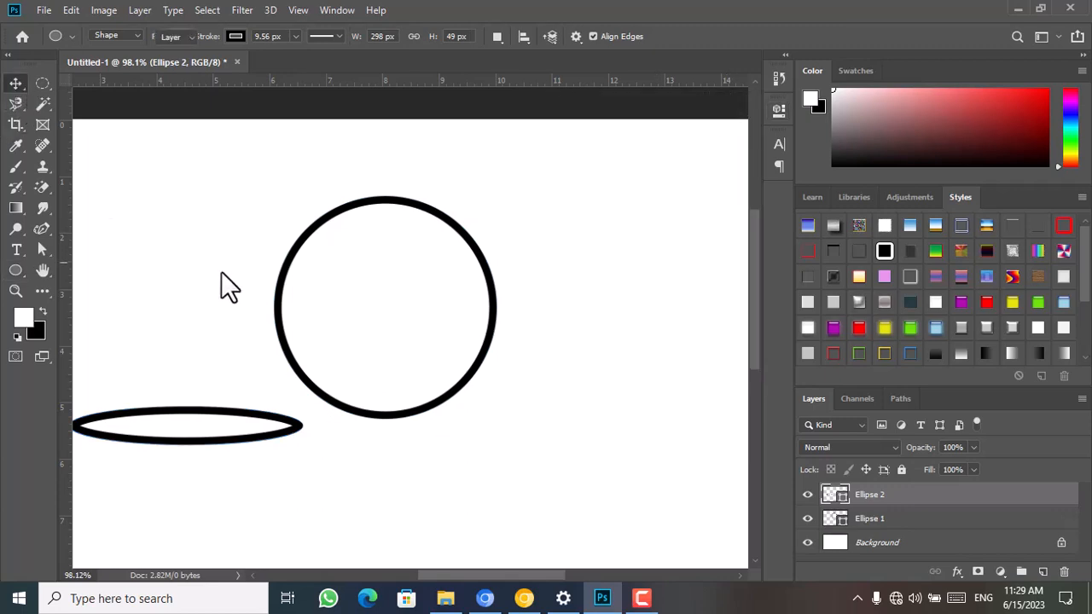
click(474, 386)
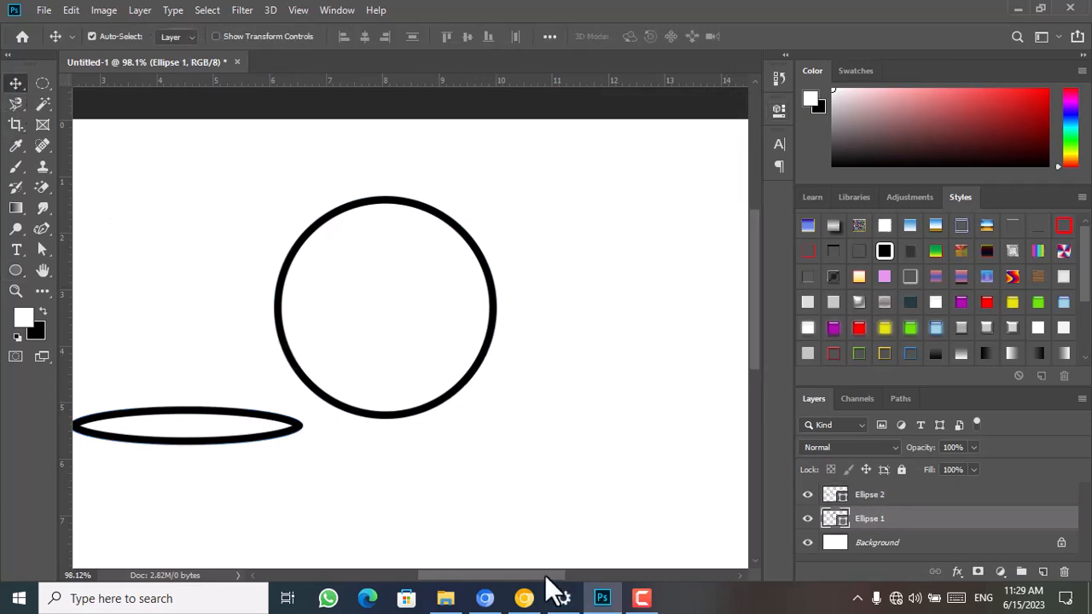
drag(547, 575, 519, 578)
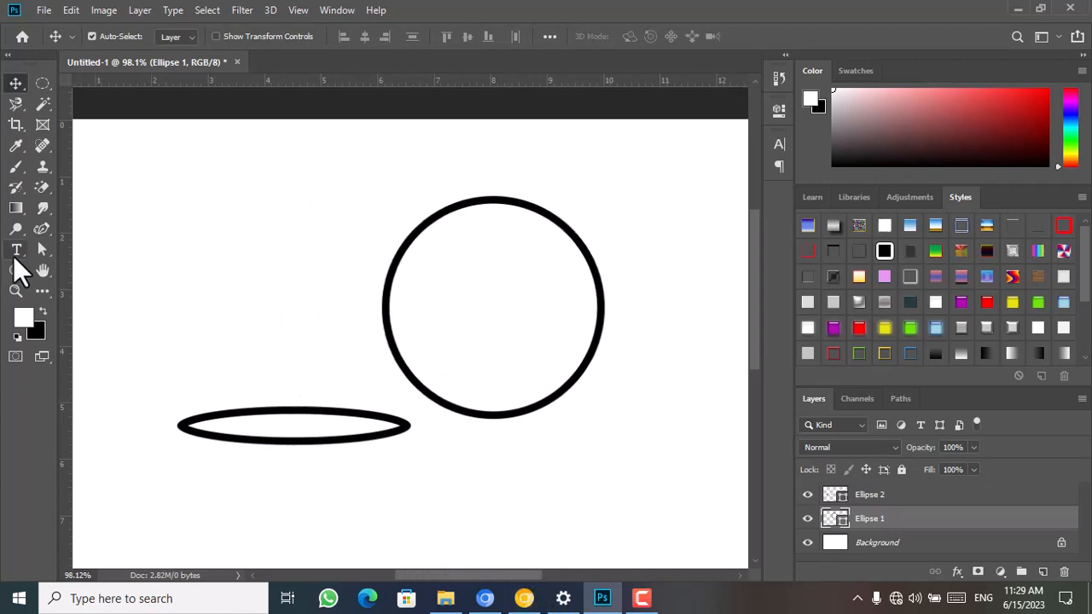